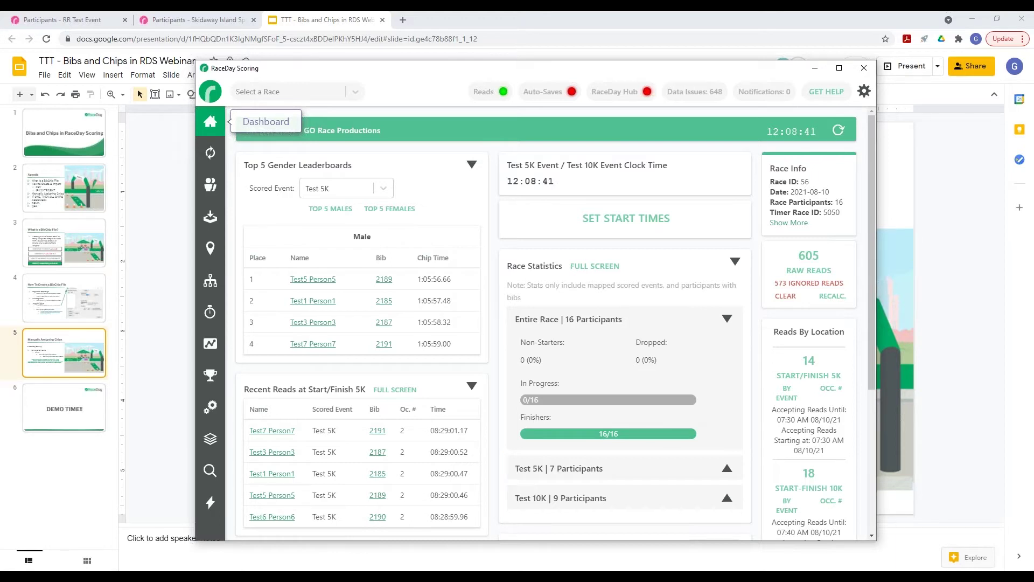
Step: Switch to Chrome and examine the bib and chip numbers in the RR Test Event participants report
{"action": "mouse_move", "coordinate": [305, 574]}
{"action": "left_click", "coordinate": [353, 504]}
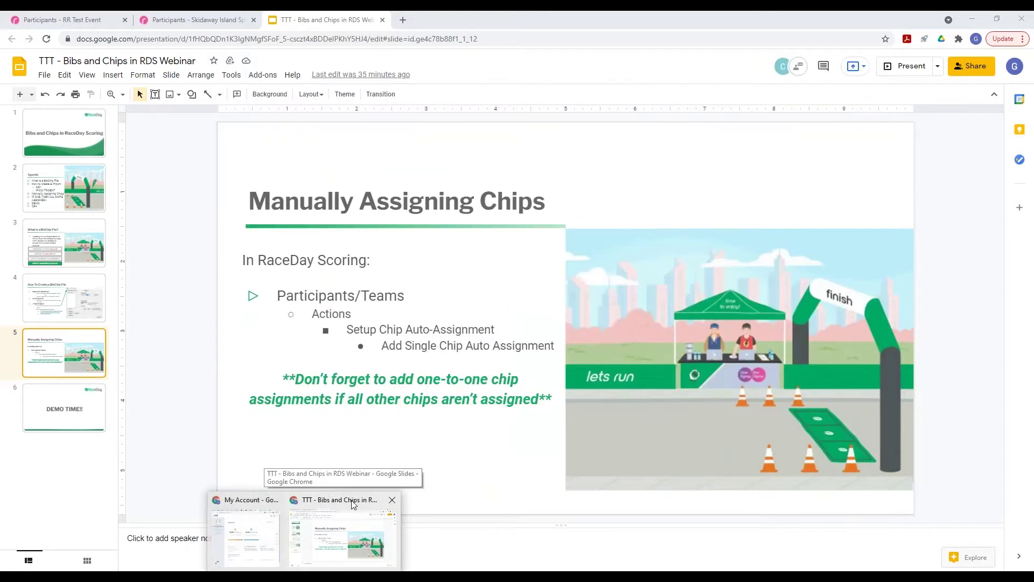
{"action": "left_click", "coordinate": [89, 20]}
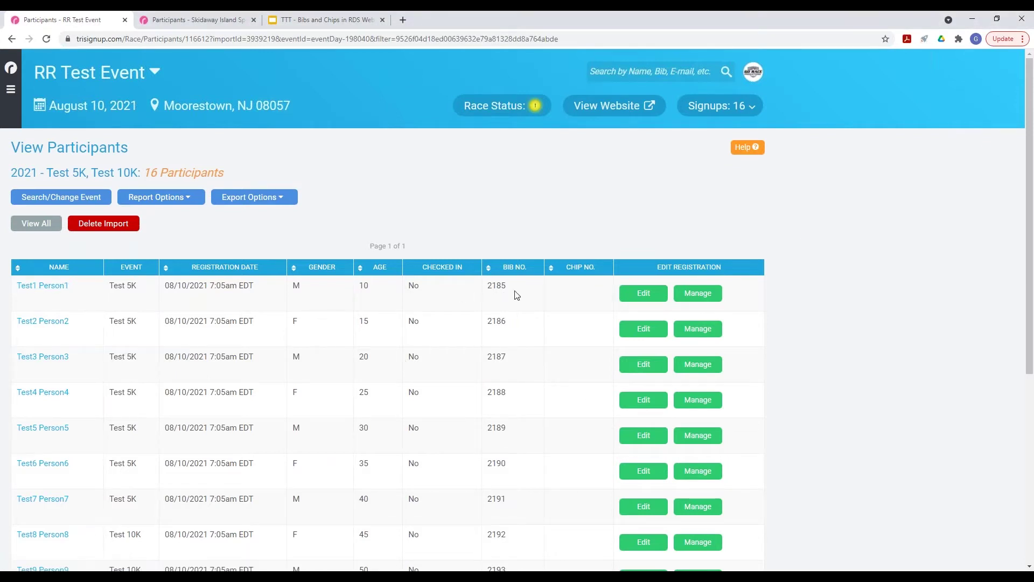
{"action": "left_click_drag", "start_coordinate": [485, 285], "coordinate": [506, 285]}
{"action": "left_click", "coordinate": [561, 292]}
Step: Open the View Participants report of RR Test Event from the race dashboard
{"action": "left_click", "coordinate": [10, 91]}
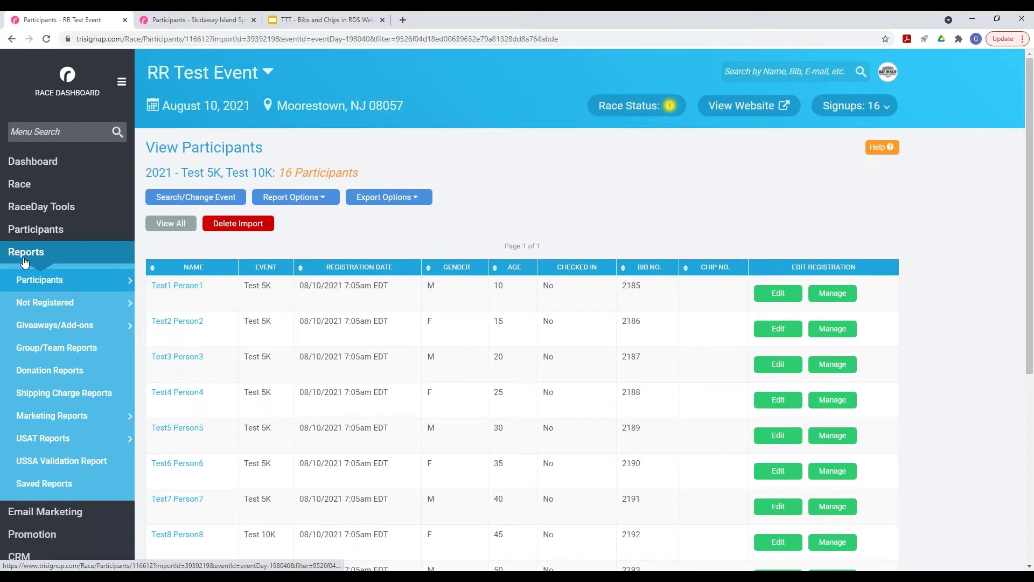
{"action": "left_click", "coordinate": [19, 233]}
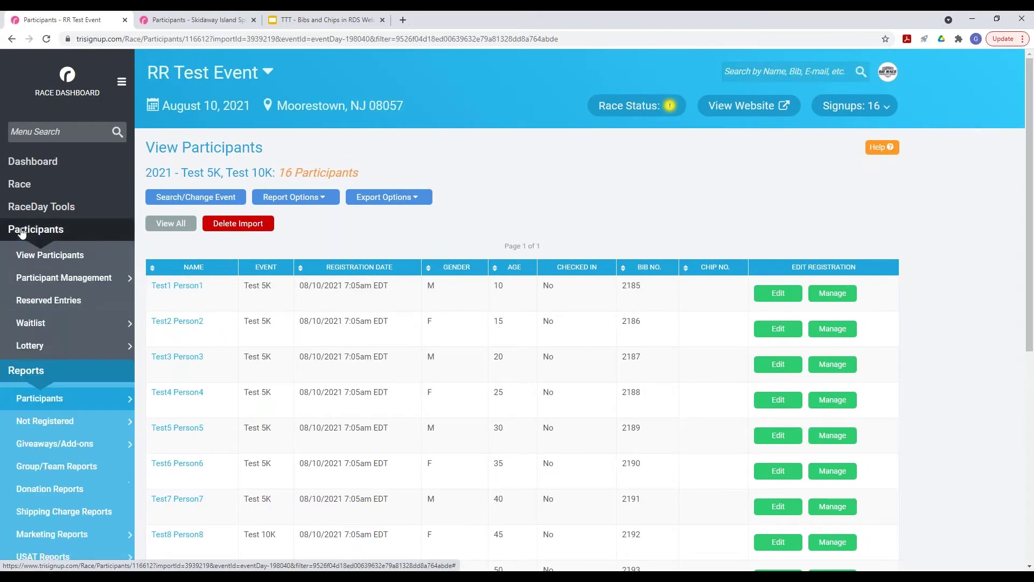
{"action": "left_click", "coordinate": [45, 260]}
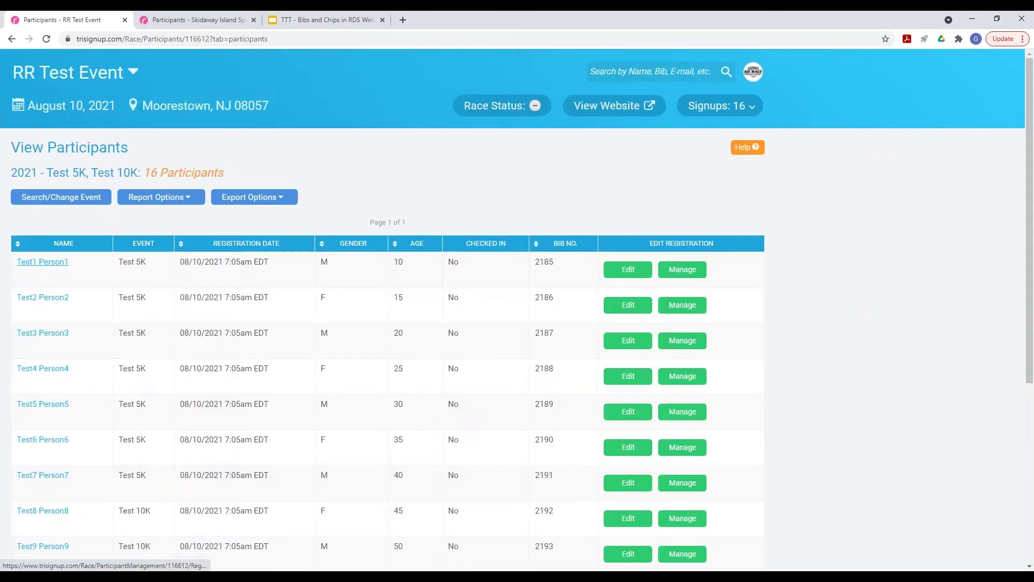
Step: Customize the participants report to include the Chip Number column from the full list of columns
{"action": "left_click", "coordinate": [179, 202]}
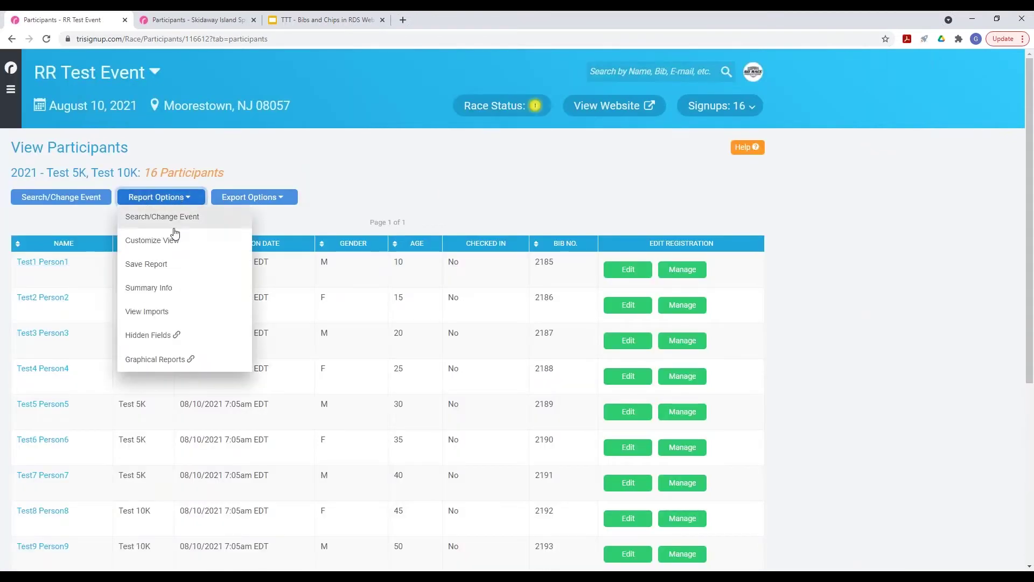
{"action": "left_click", "coordinate": [175, 241]}
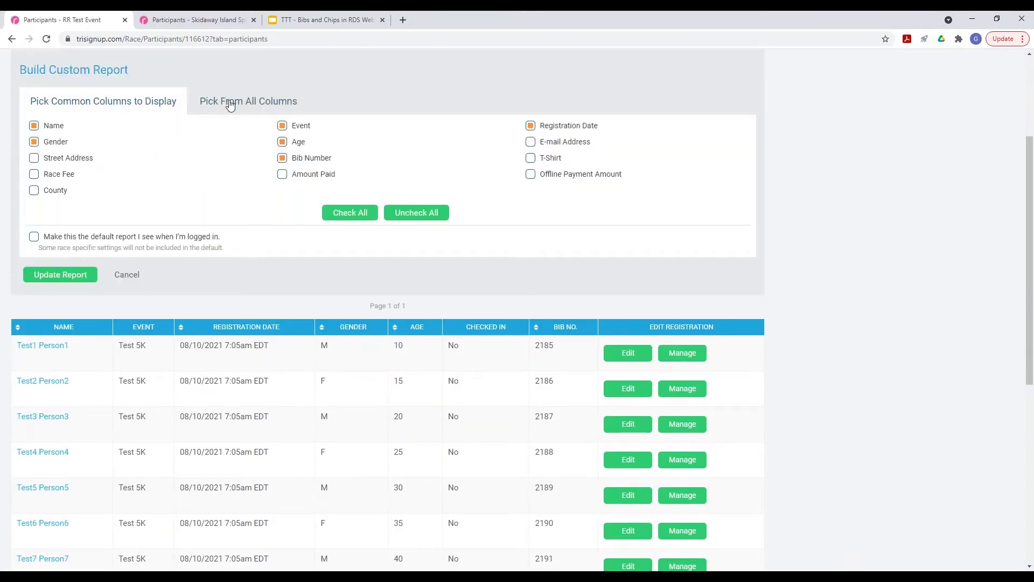
{"action": "left_click", "coordinate": [230, 105]}
{"action": "left_click", "coordinate": [34, 246]}
{"action": "scroll", "coordinate": [94, 269], "scroll_direction": "down", "scroll_amount": 4}
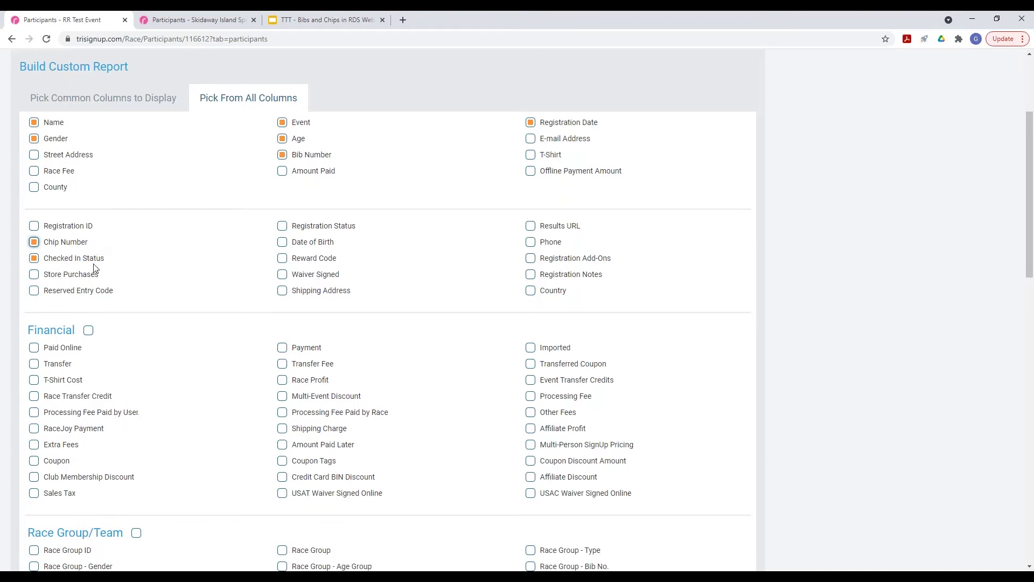
{"action": "scroll", "coordinate": [119, 355], "scroll_direction": "down", "scroll_amount": 2}
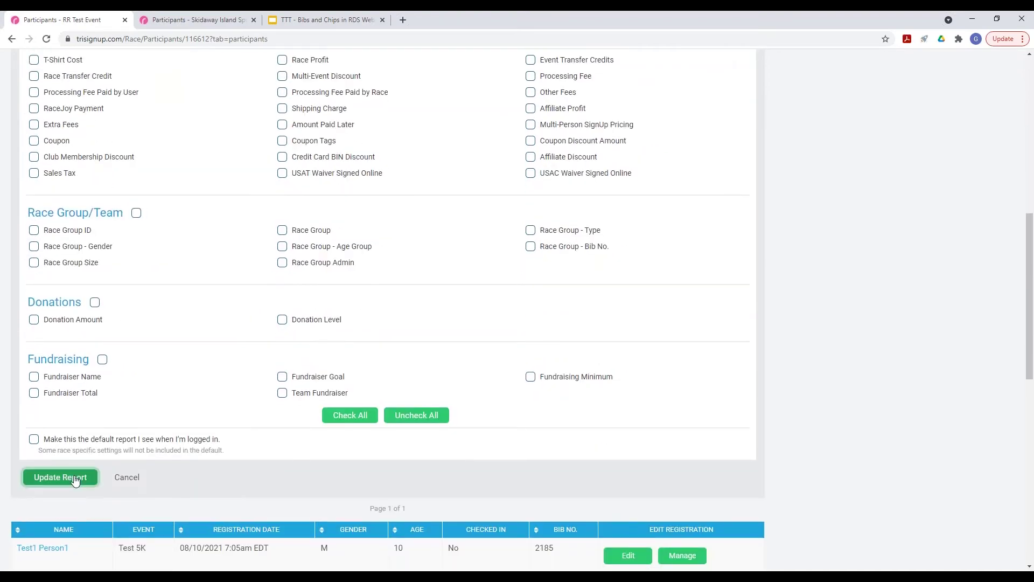
{"action": "left_click", "coordinate": [69, 478]}
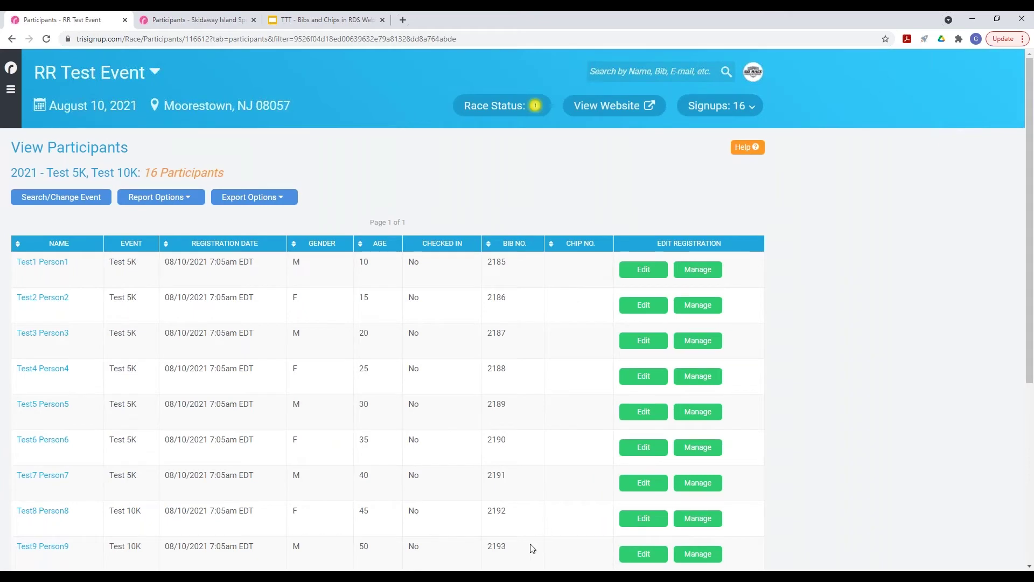
Step: Switch to RaceDay Scoring and open the chip auto-assignment setup for the race participants
{"action": "key", "text": "alt+Tab"}
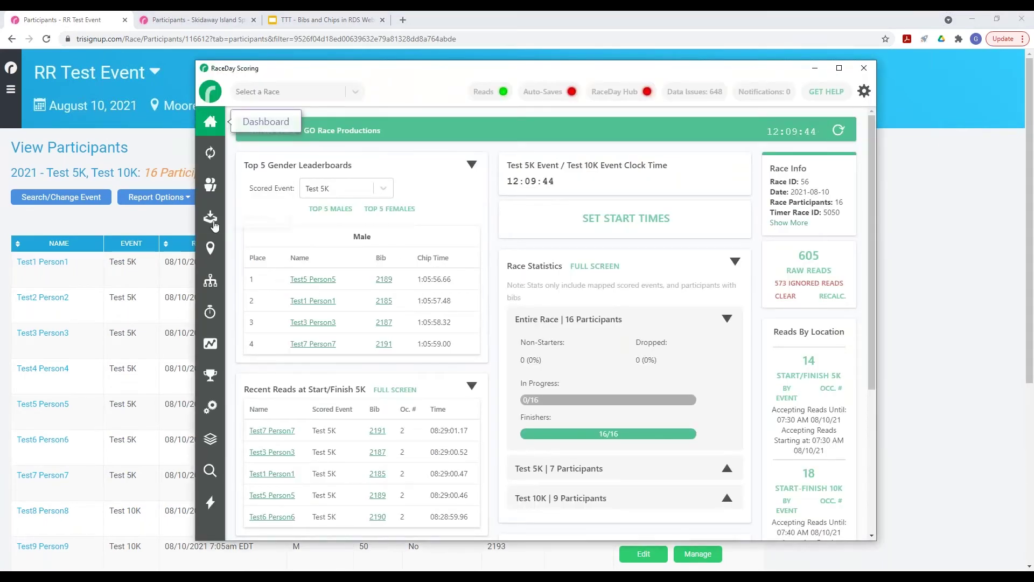
{"action": "left_click", "coordinate": [210, 180]}
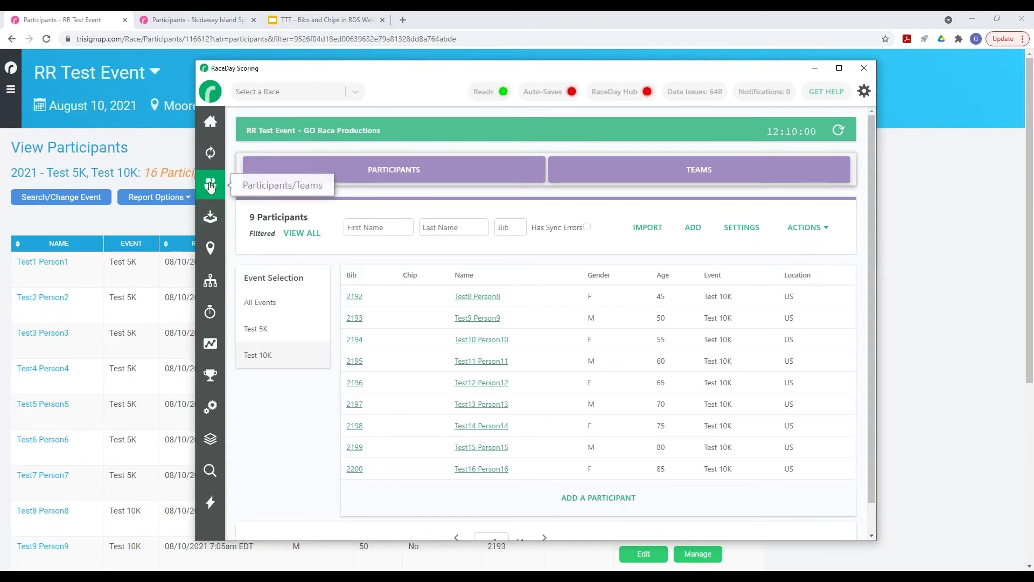
{"action": "left_click", "coordinate": [828, 231]}
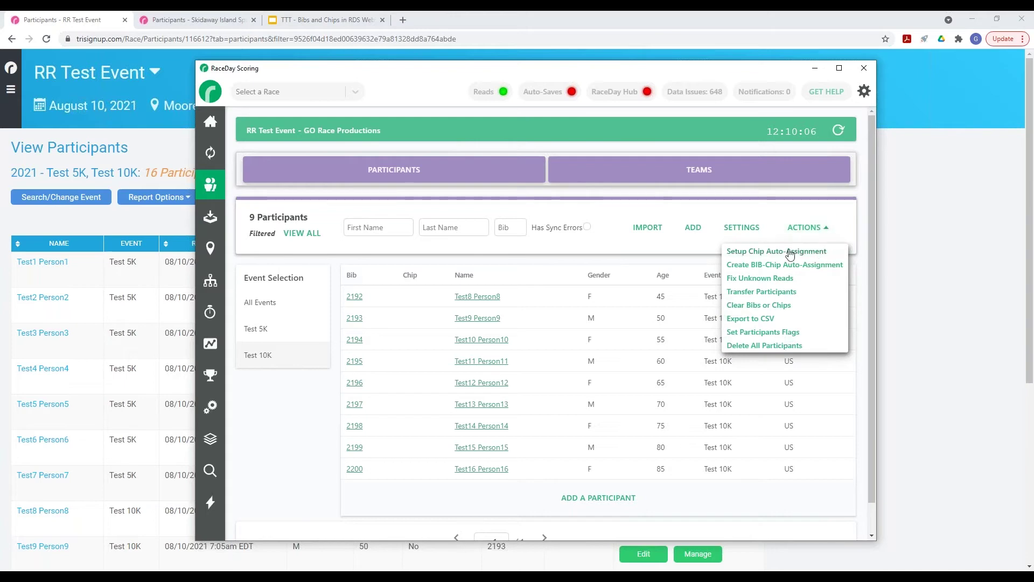
{"action": "left_click", "coordinate": [809, 252]}
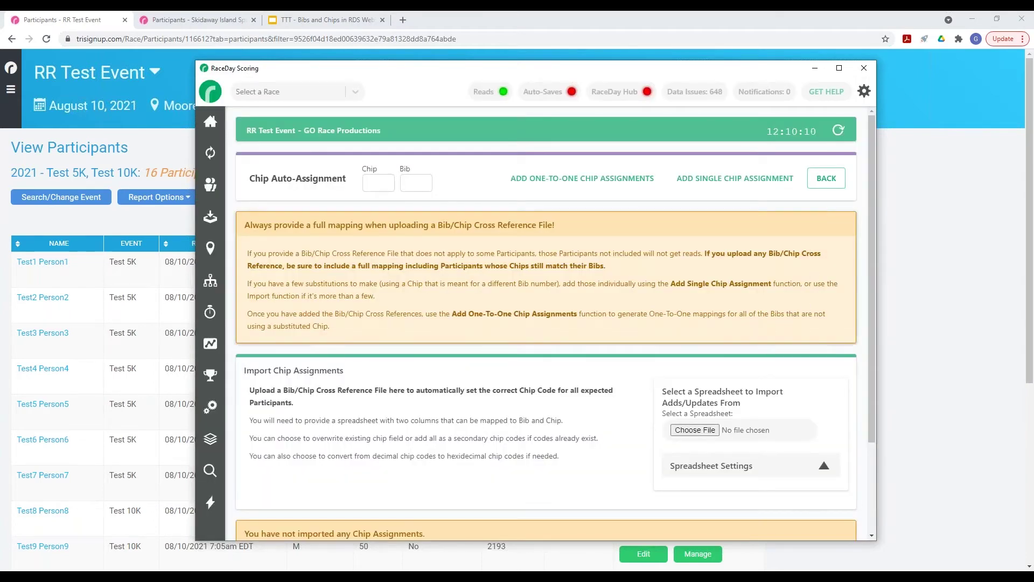
Step: Read the guidance on providing a full bib/chip mapping and on adding one-to-one chip assignments
{"action": "scroll", "coordinate": [451, 237], "scroll_direction": "down", "scroll_amount": 1}
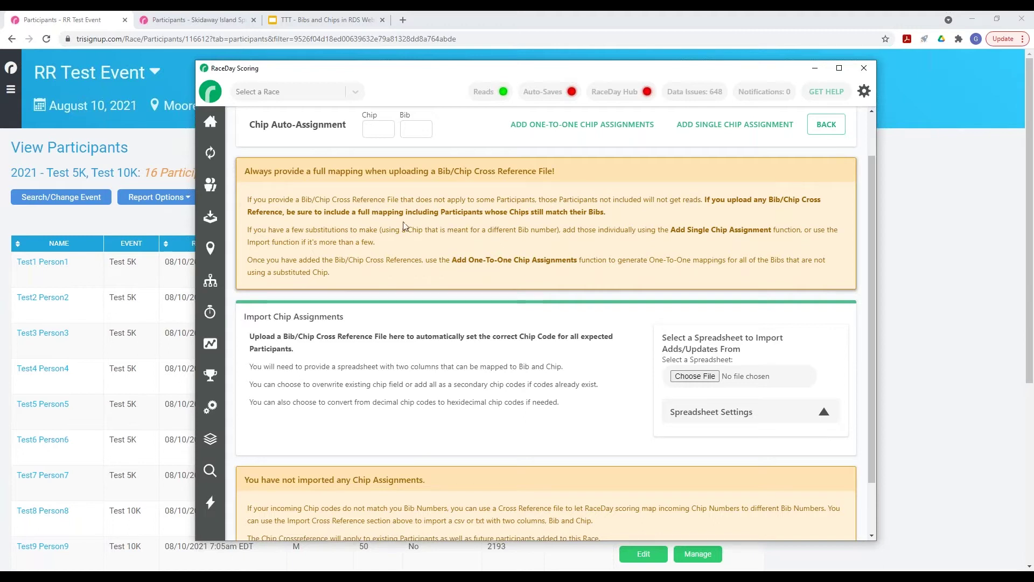
{"action": "left_click_drag", "start_coordinate": [302, 210], "coordinate": [655, 227]}
{"action": "left_click", "coordinate": [661, 220]}
{"action": "scroll", "coordinate": [637, 282], "scroll_direction": "up", "scroll_amount": 1}
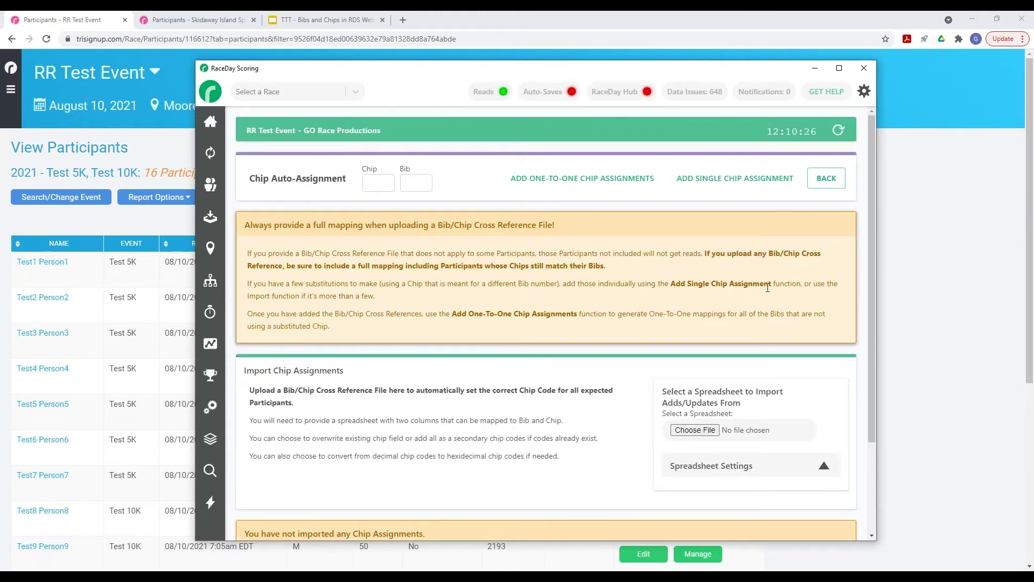
{"action": "left_click_drag", "start_coordinate": [455, 316], "coordinate": [575, 324]}
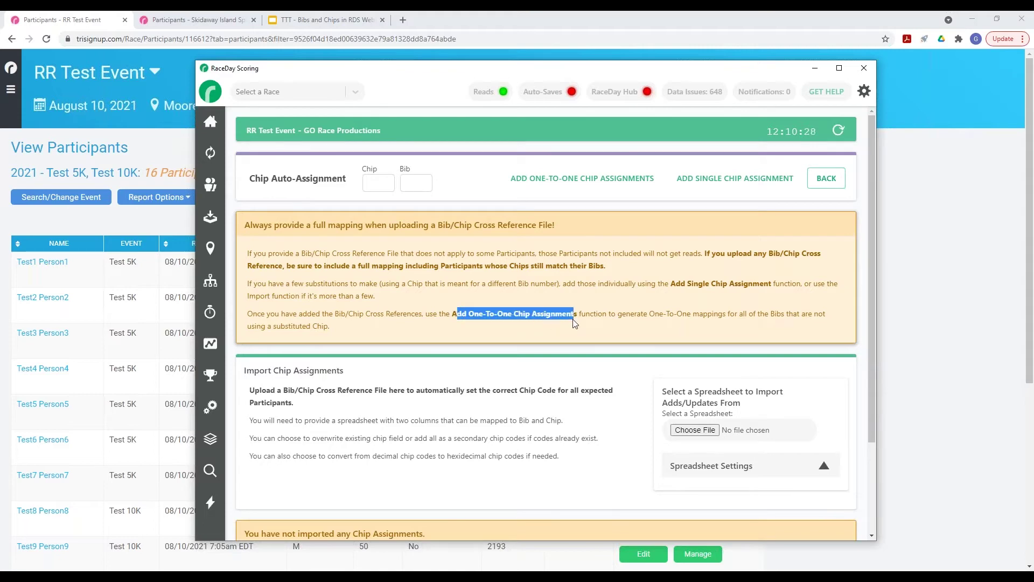
{"action": "left_click", "coordinate": [601, 287]}
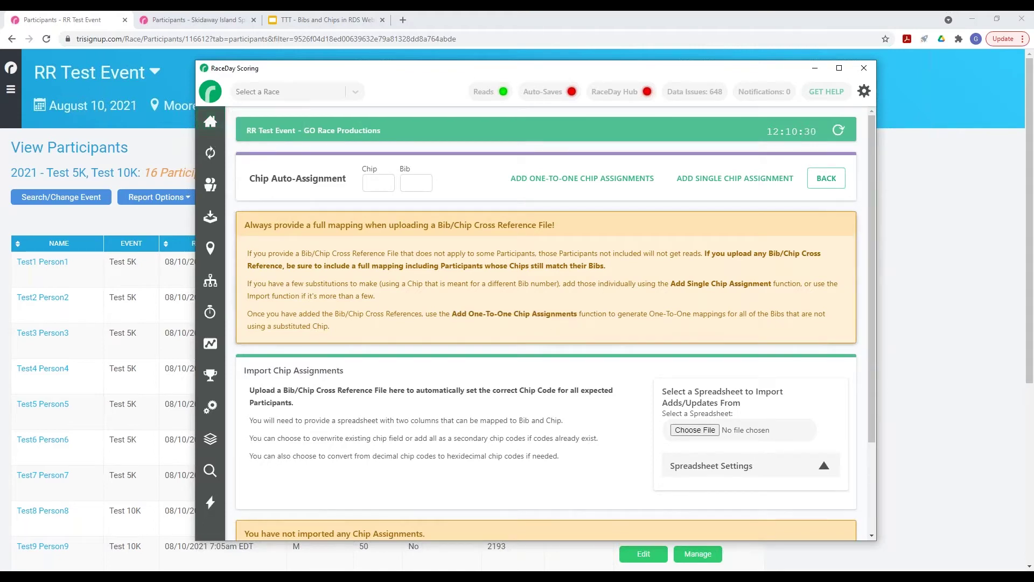
Step: Examine the dashboard's race participant count and the reads per occurrence at the Start/Finish 5K and Start-Finish 10K locations
{"action": "left_click", "coordinate": [210, 121]}
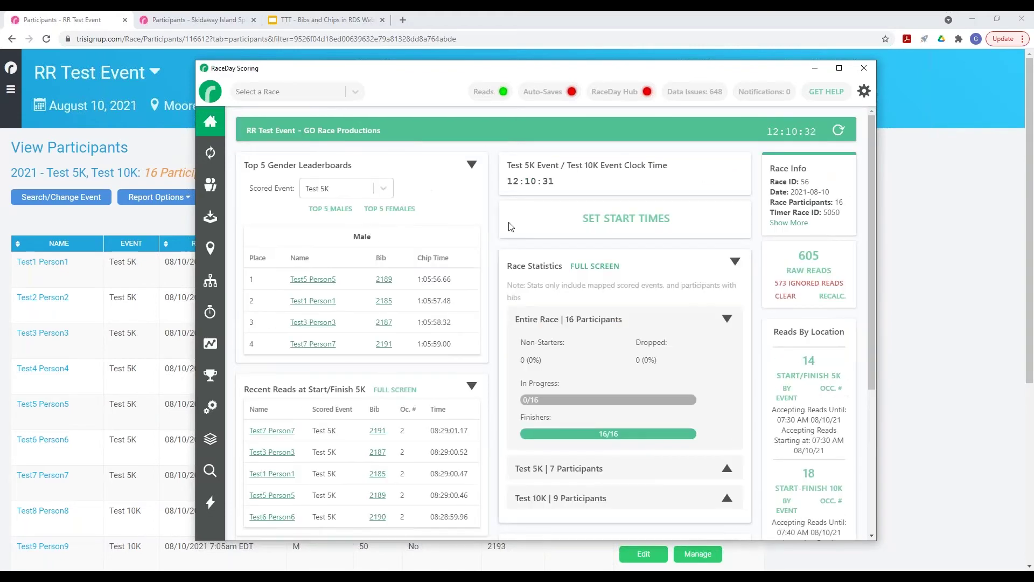
{"action": "scroll", "coordinate": [823, 360], "scroll_direction": "down", "scroll_amount": 1}
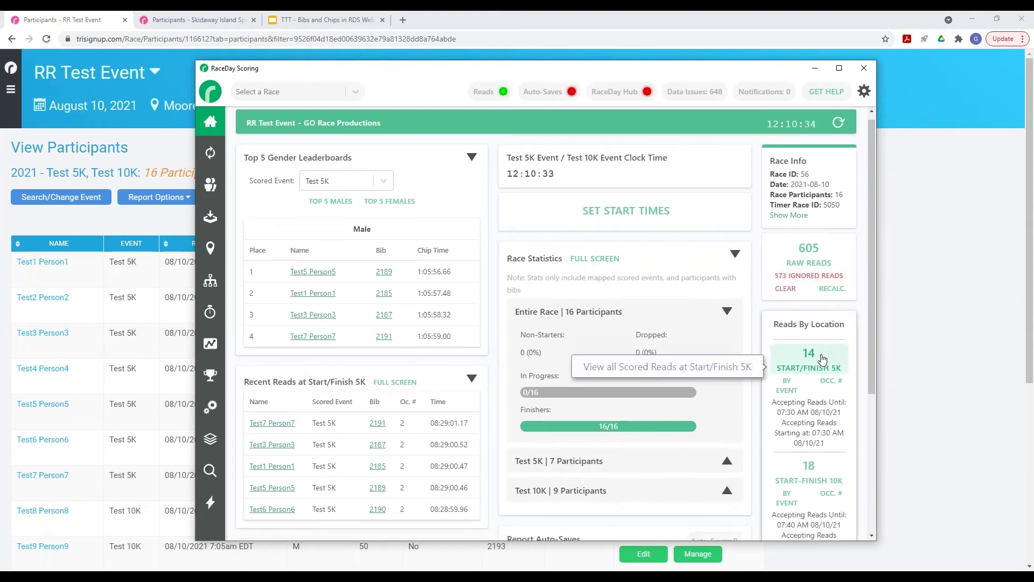
{"action": "scroll", "coordinate": [823, 359], "scroll_direction": "down", "scroll_amount": 1}
{"action": "left_click_drag", "start_coordinate": [839, 148], "coordinate": [848, 153]}
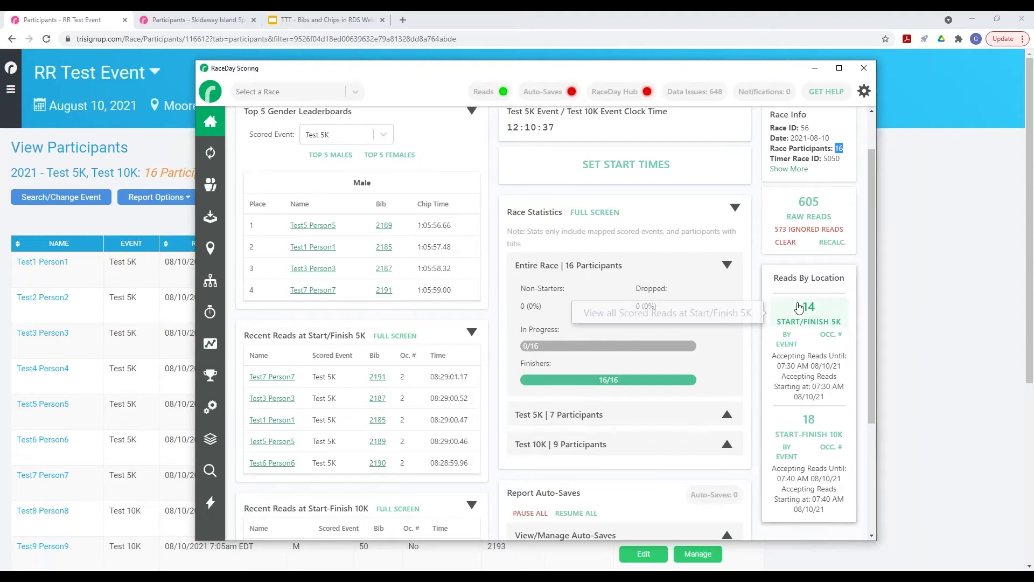
{"action": "scroll", "coordinate": [808, 315], "scroll_direction": "down", "scroll_amount": 1}
{"action": "left_click", "coordinate": [831, 281]}
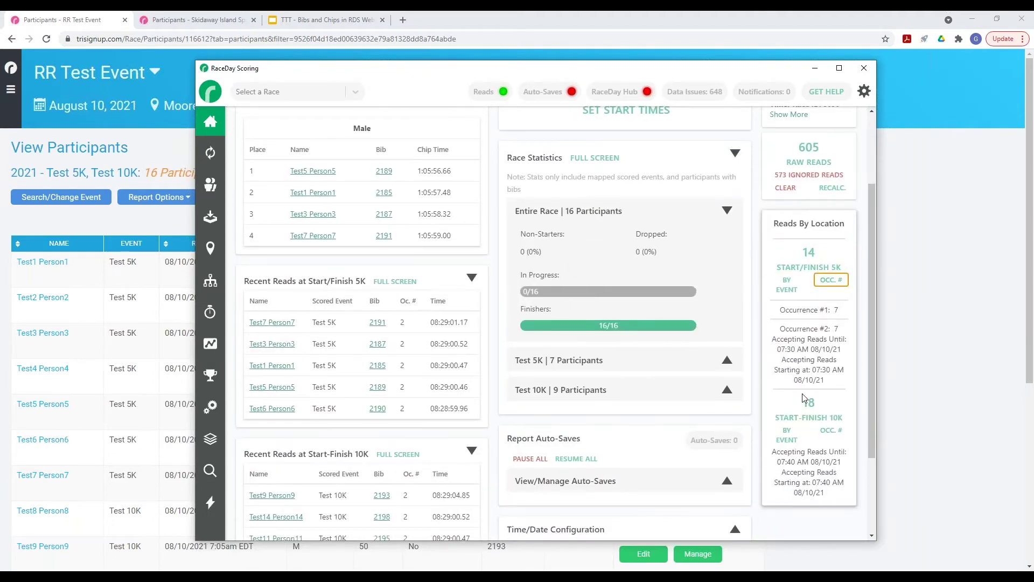
{"action": "scroll", "coordinate": [805, 397], "scroll_direction": "down", "scroll_amount": 1}
{"action": "left_click", "coordinate": [831, 403]}
{"action": "scroll", "coordinate": [835, 417], "scroll_direction": "down", "scroll_amount": 1}
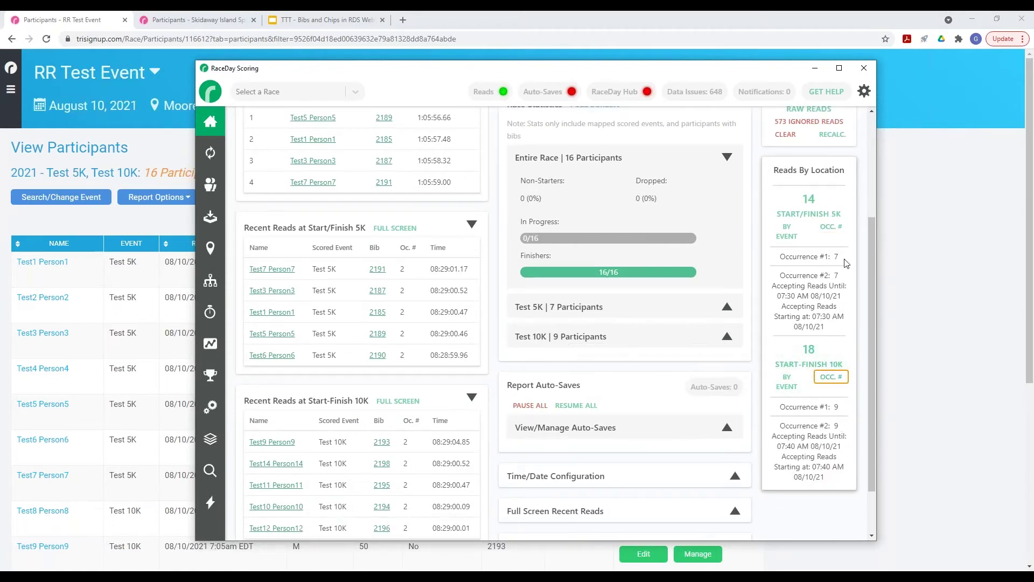
Step: Show the Test 10K event in the Top 5 Gender Leaderboards
{"action": "scroll", "coordinate": [847, 263], "scroll_direction": "up", "scroll_amount": 3}
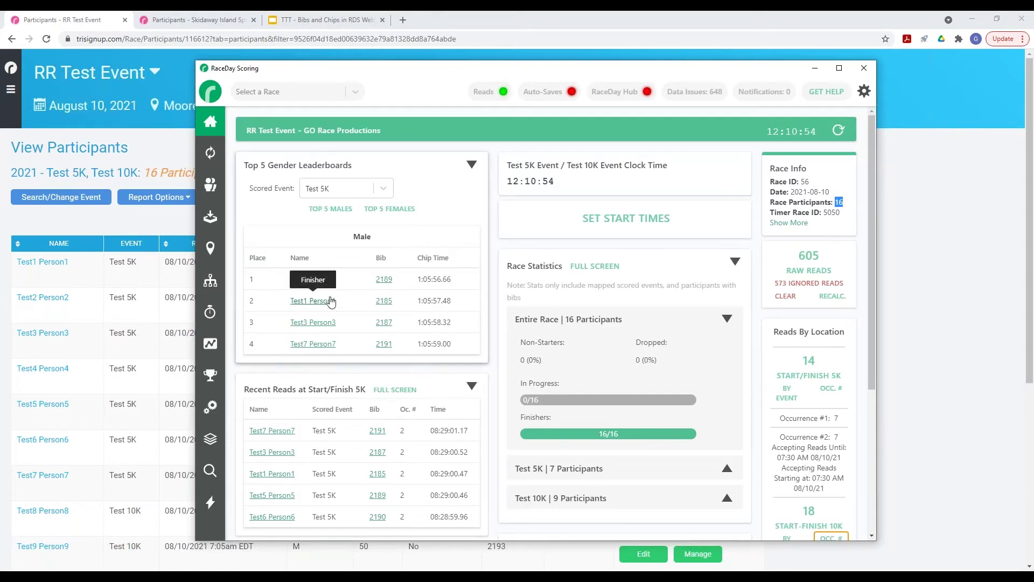
{"action": "left_click", "coordinate": [383, 190]}
{"action": "left_click", "coordinate": [331, 235]}
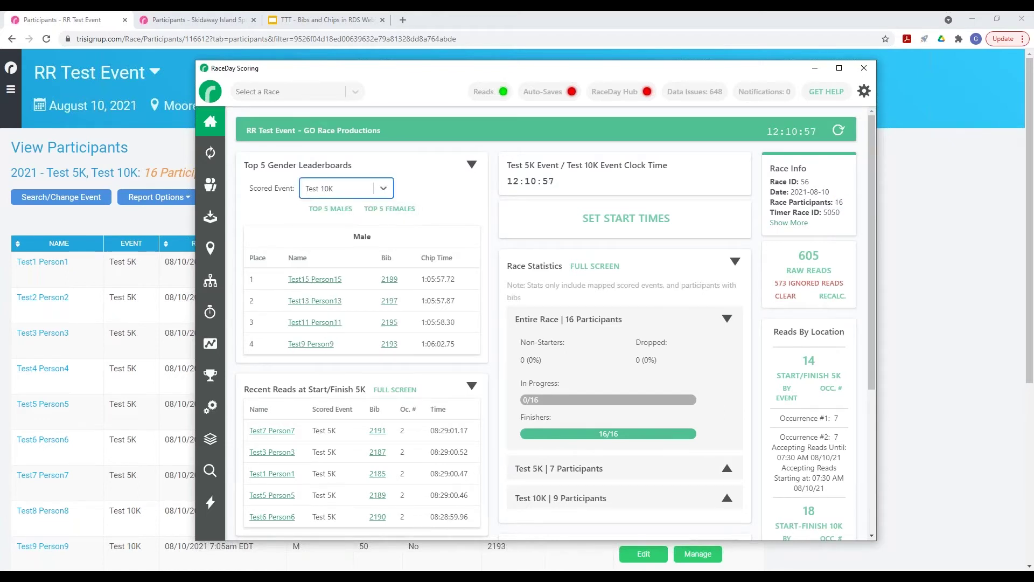
Step: Reopen the participants' chip auto-assignment setup and move the window to uncover the bib numbers in the browser report
{"action": "left_click", "coordinate": [210, 185]}
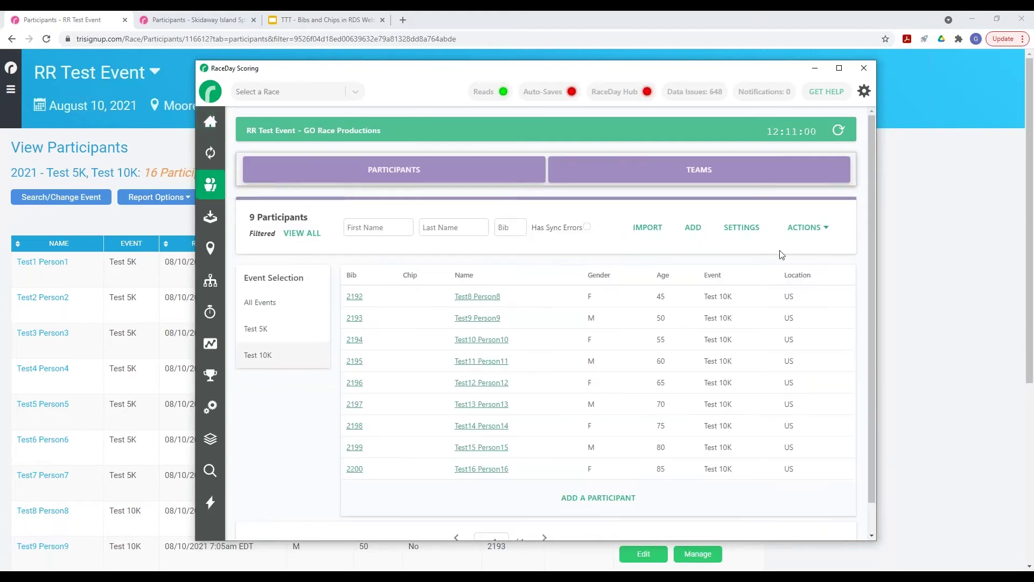
{"action": "left_click", "coordinate": [805, 227]}
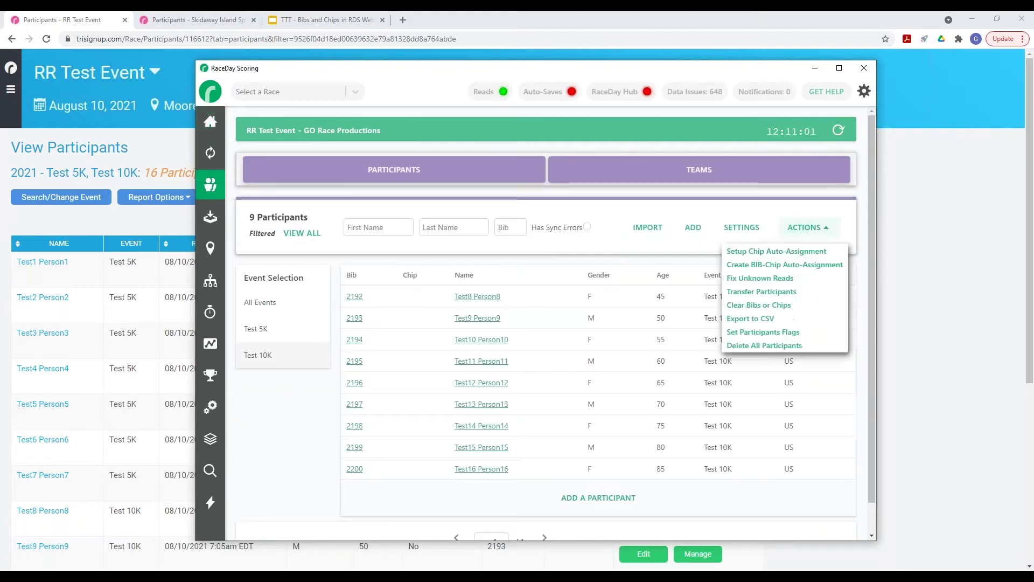
{"action": "left_click", "coordinate": [800, 252]}
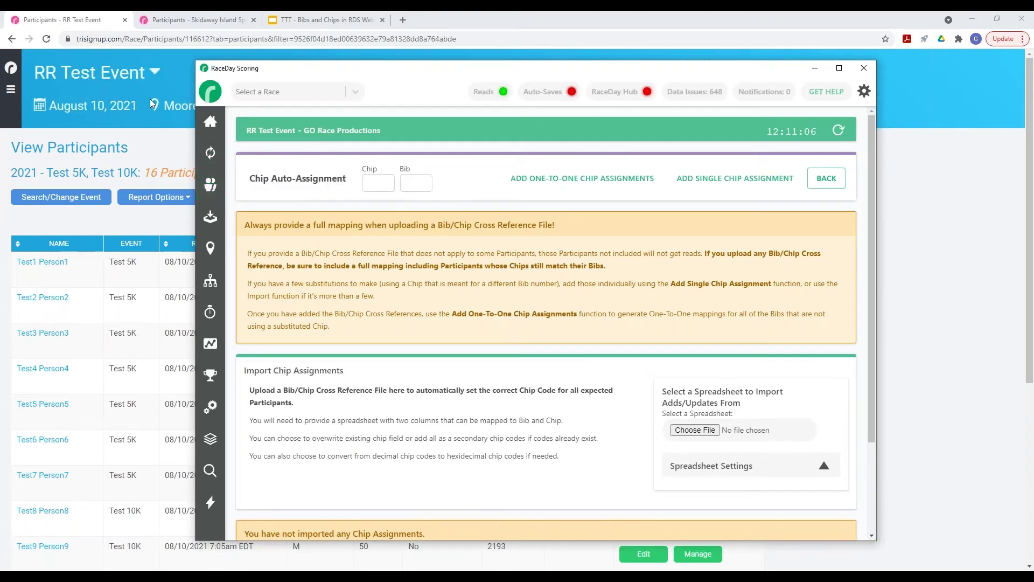
{"action": "left_click_drag", "start_coordinate": [302, 77], "coordinate": [464, 295]}
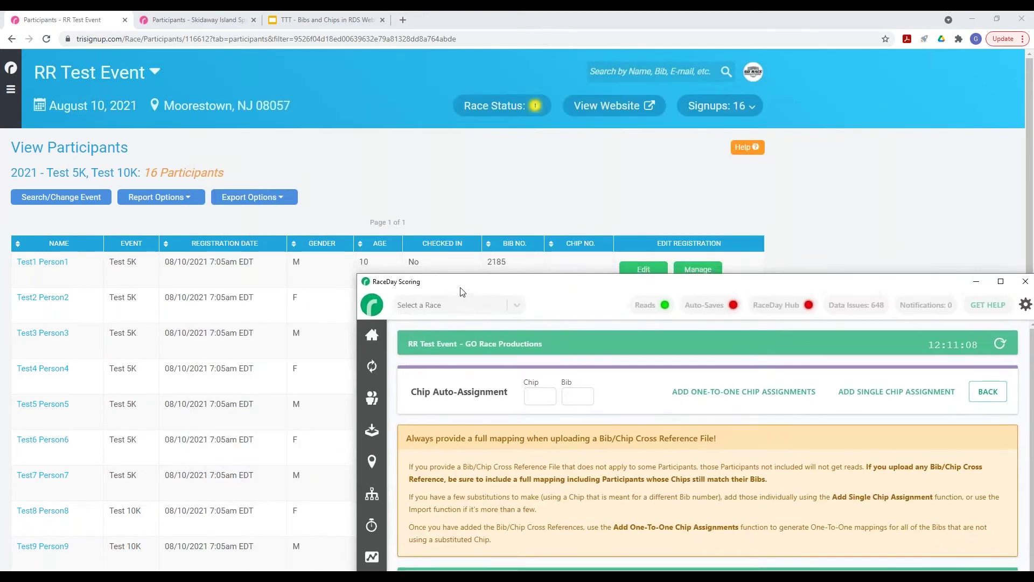
{"action": "left_click", "coordinate": [542, 400]}
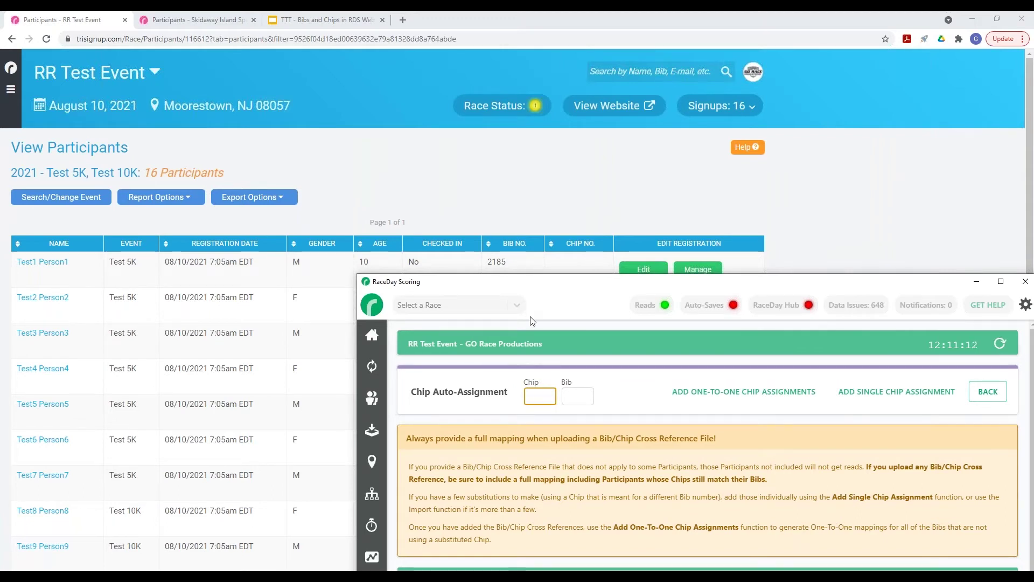
{"action": "type", "text": "2185"}
{"action": "left_click", "coordinate": [568, 397]}
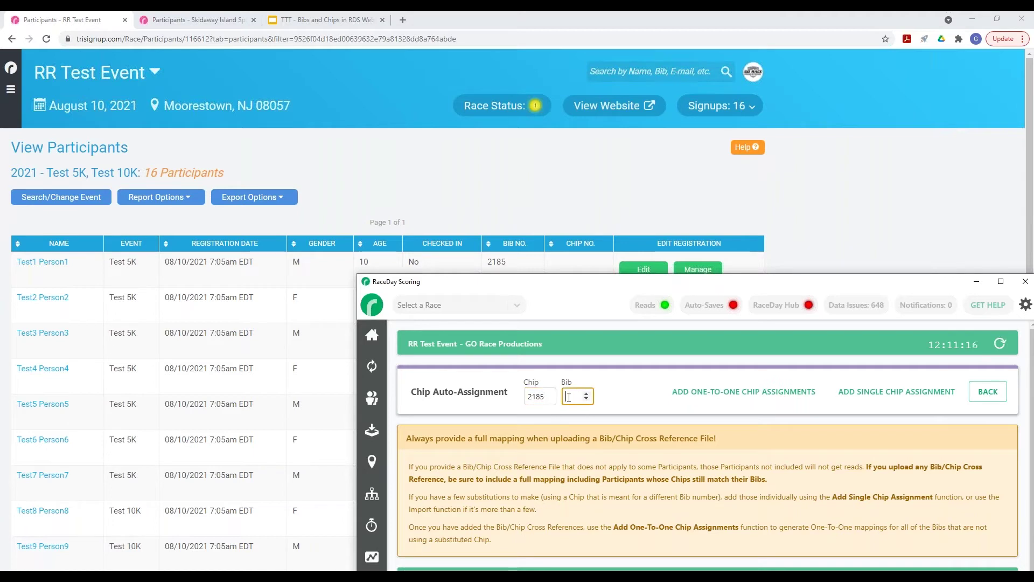
{"action": "type", "text": "2185"}
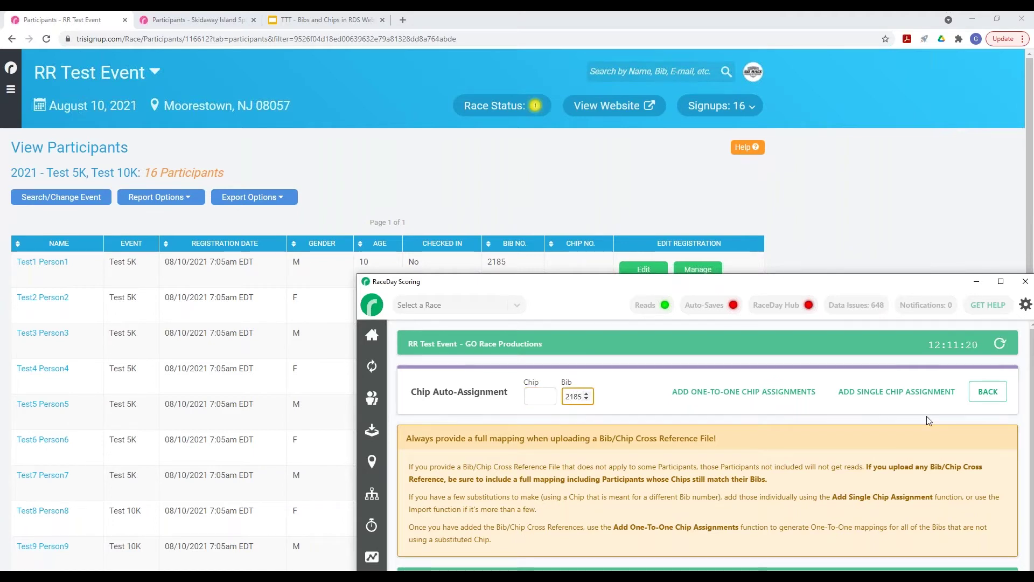
Step: Add a single chip auto-assignment that maps bib number 2185 to chip number 2185
{"action": "left_click", "coordinate": [871, 392]}
{"action": "left_click", "coordinate": [688, 361]}
{"action": "type", "text": "2185"}
{"action": "left_click", "coordinate": [689, 386]}
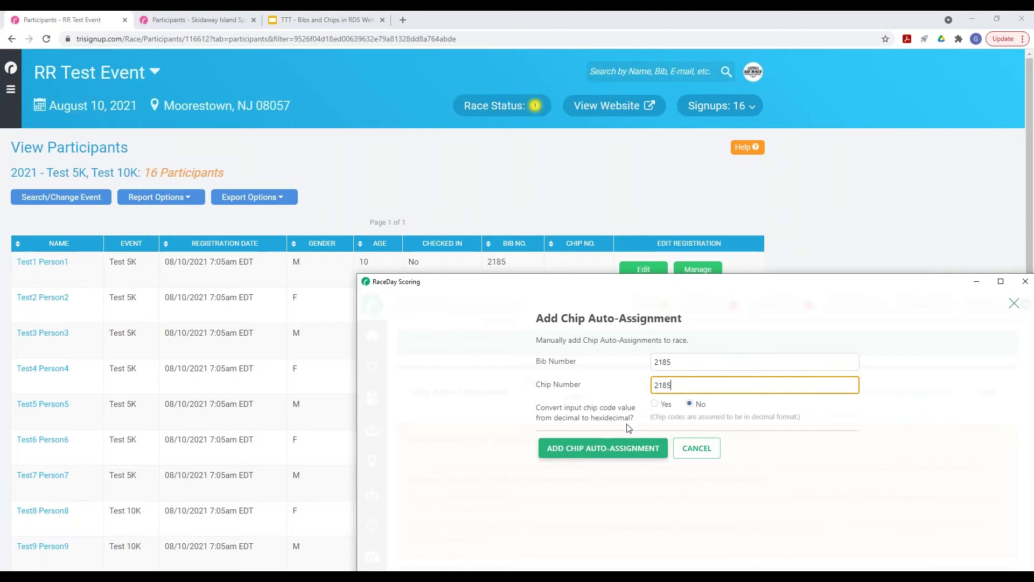
{"action": "left_click", "coordinate": [599, 449]}
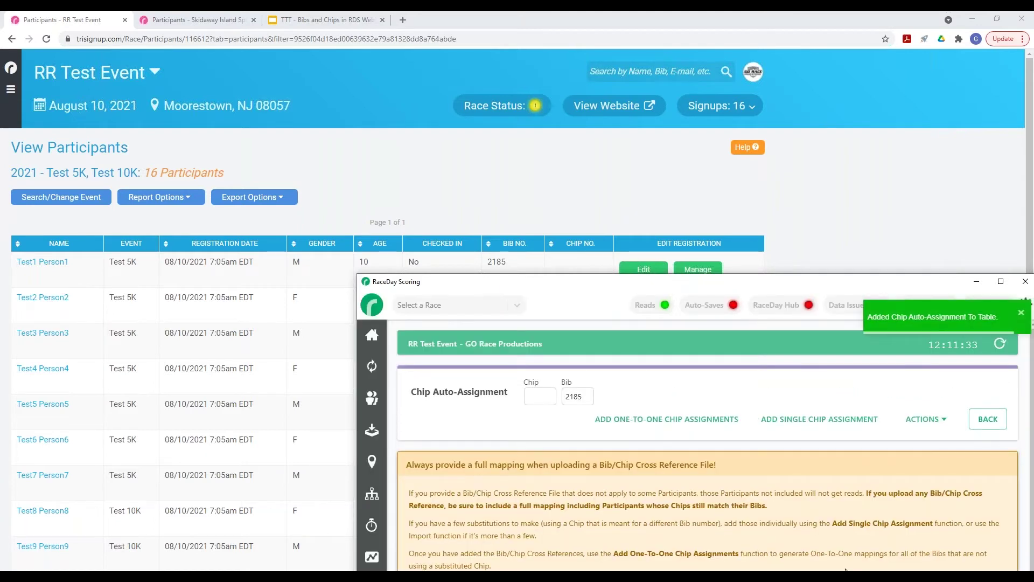
Step: Move the scoring window up, clear the Bib filter and review the entries in the chip auto-assignment table
{"action": "left_click_drag", "start_coordinate": [602, 281], "coordinate": [523, 105]}
{"action": "double_click", "coordinate": [487, 198]}
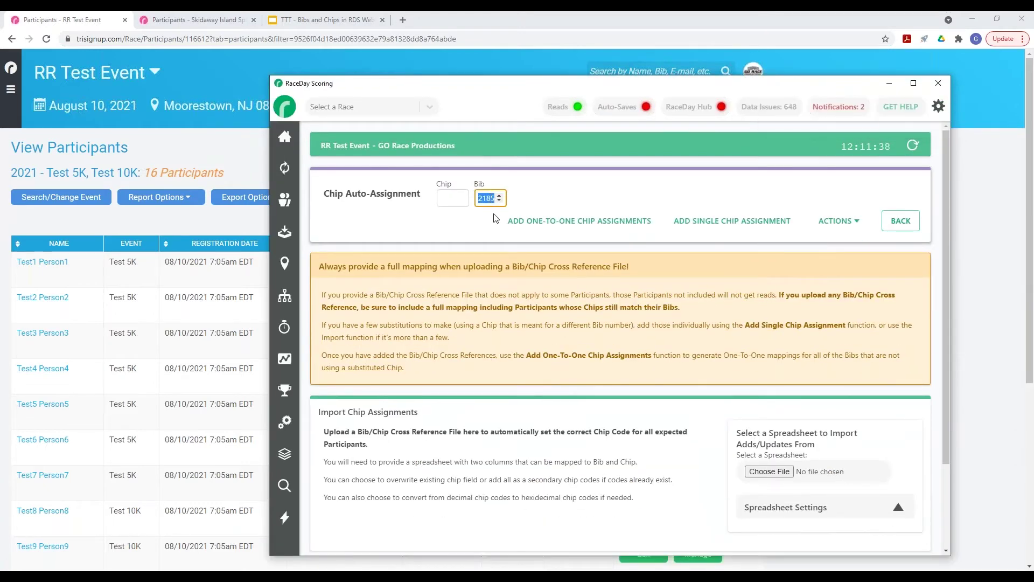
{"action": "key", "text": "BackSpace"}
{"action": "scroll", "coordinate": [563, 399], "scroll_direction": "down", "scroll_amount": 3}
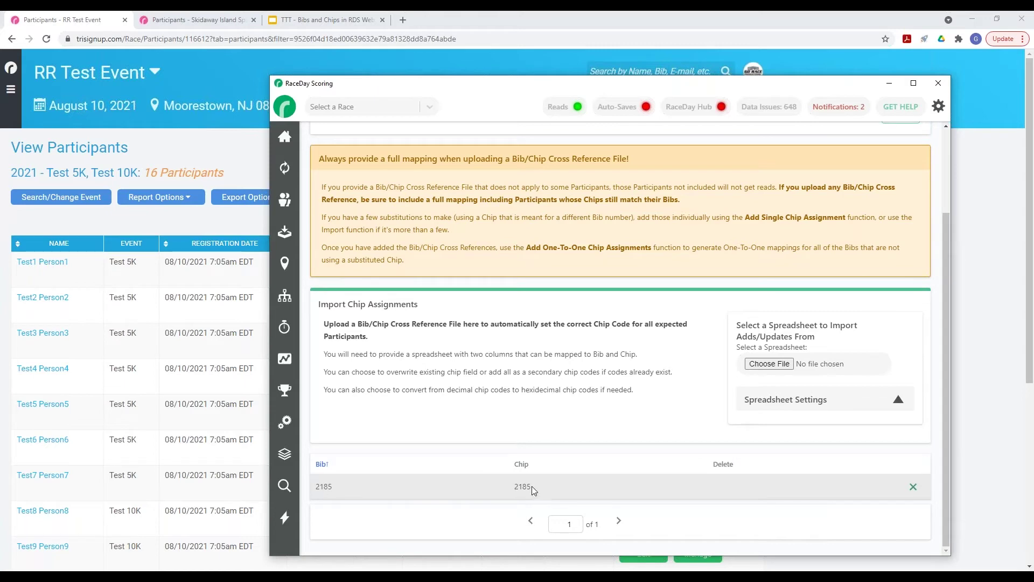
Step: Recalculate all scored reads from the dashboard and break down the Start/Finish 5K reads by occurrence
{"action": "left_click", "coordinate": [286, 139]}
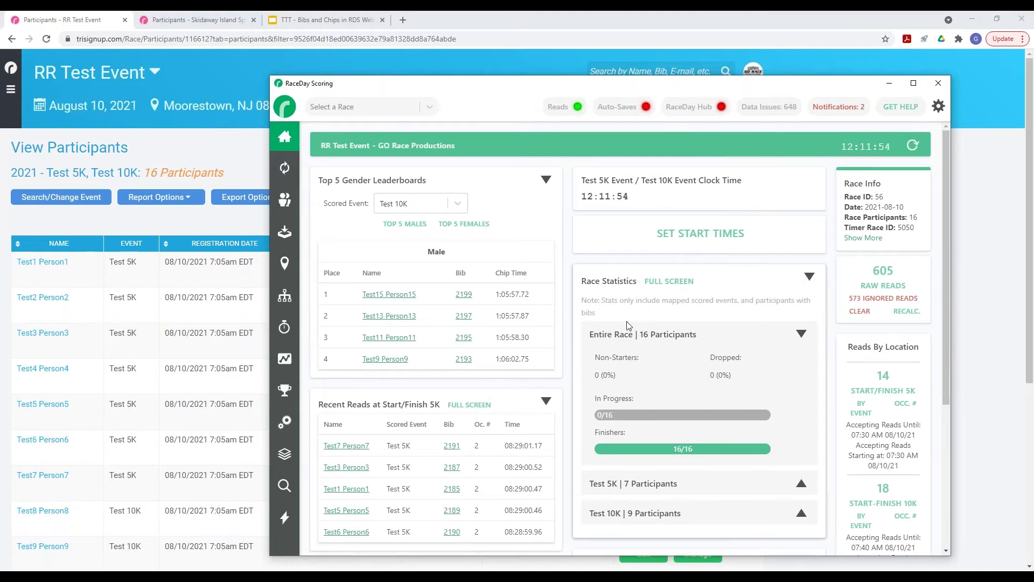
{"action": "left_click", "coordinate": [909, 318]}
{"action": "left_click", "coordinate": [481, 220]}
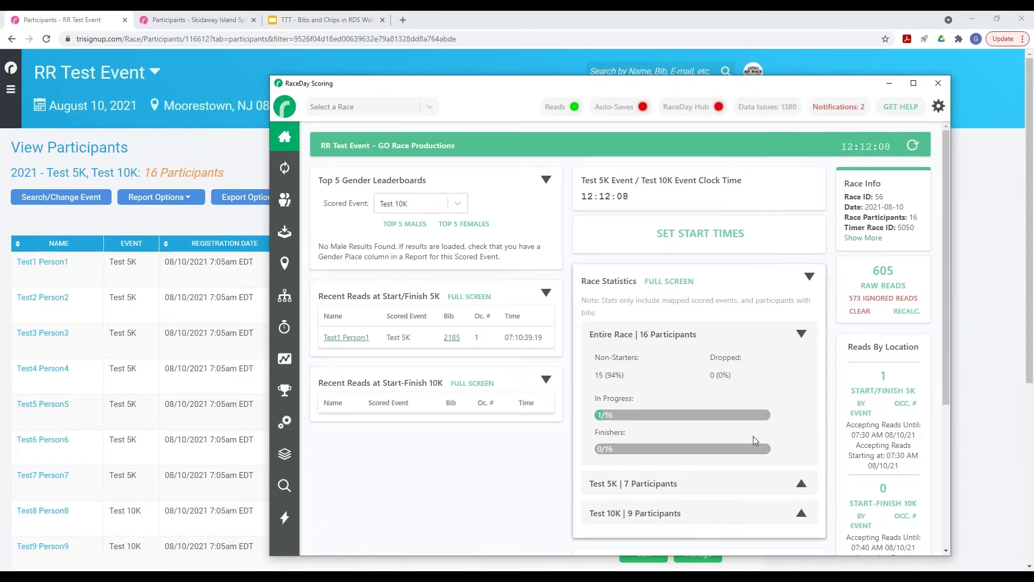
{"action": "scroll", "coordinate": [594, 270], "scroll_direction": "down", "scroll_amount": 1}
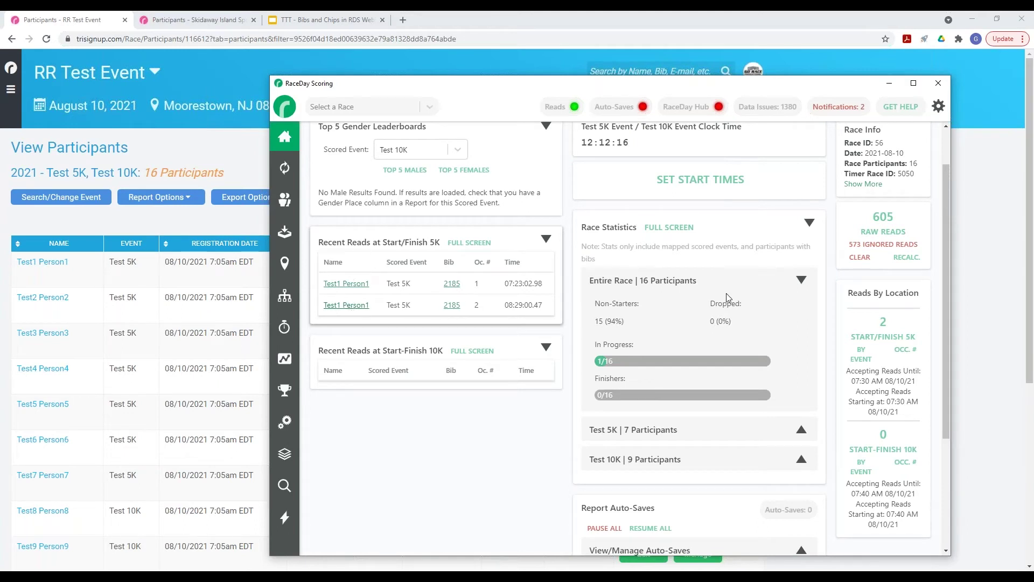
{"action": "left_click", "coordinate": [907, 351]}
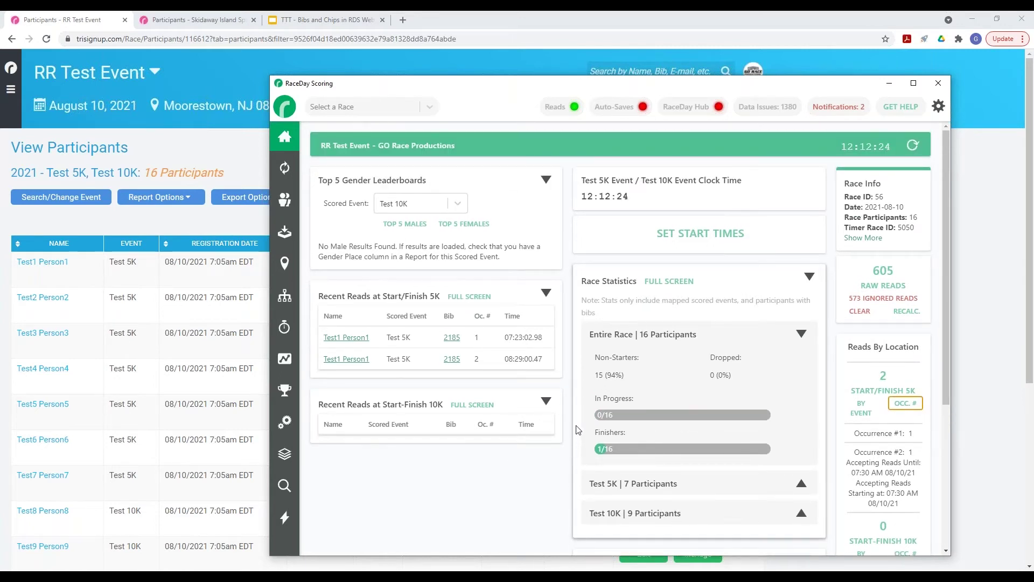
Step: Switch to the webinar slides in the browser and highlight the agenda line "IF ONE, THEN ALL CHIPS ASSIGNED!!"
{"action": "left_click", "coordinate": [330, 20]}
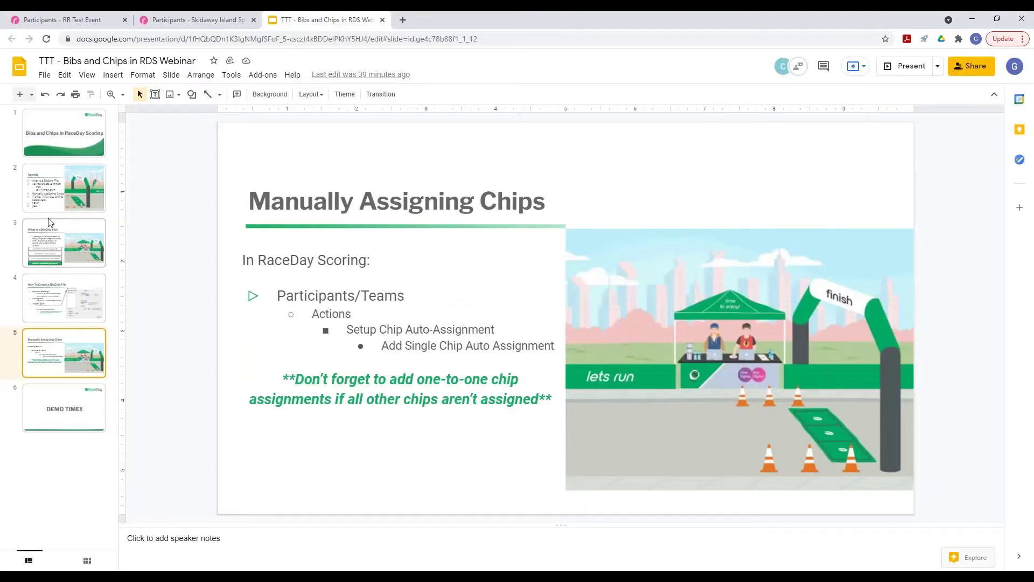
{"action": "left_click", "coordinate": [61, 184]}
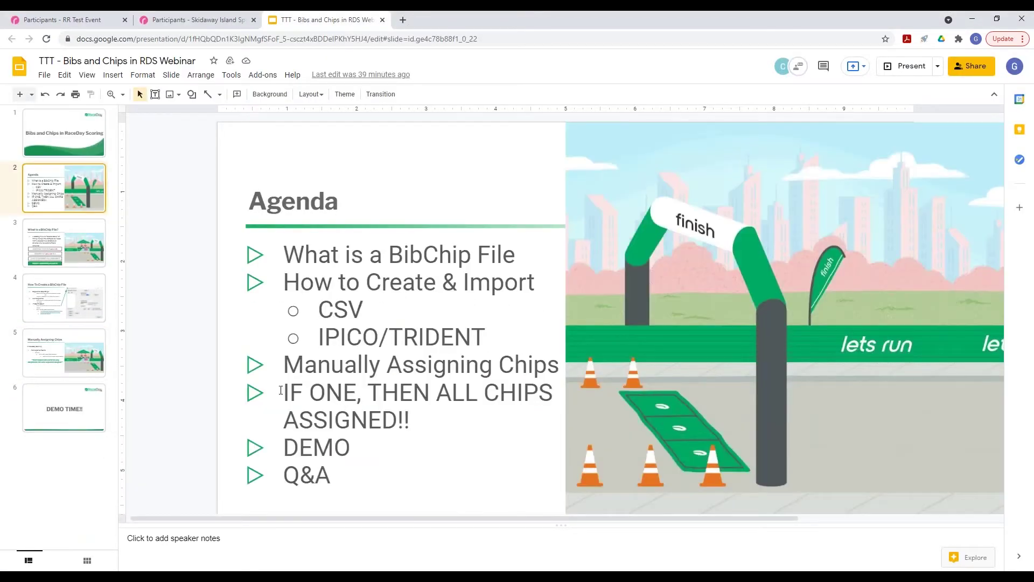
{"action": "triple_click", "coordinate": [280, 390]}
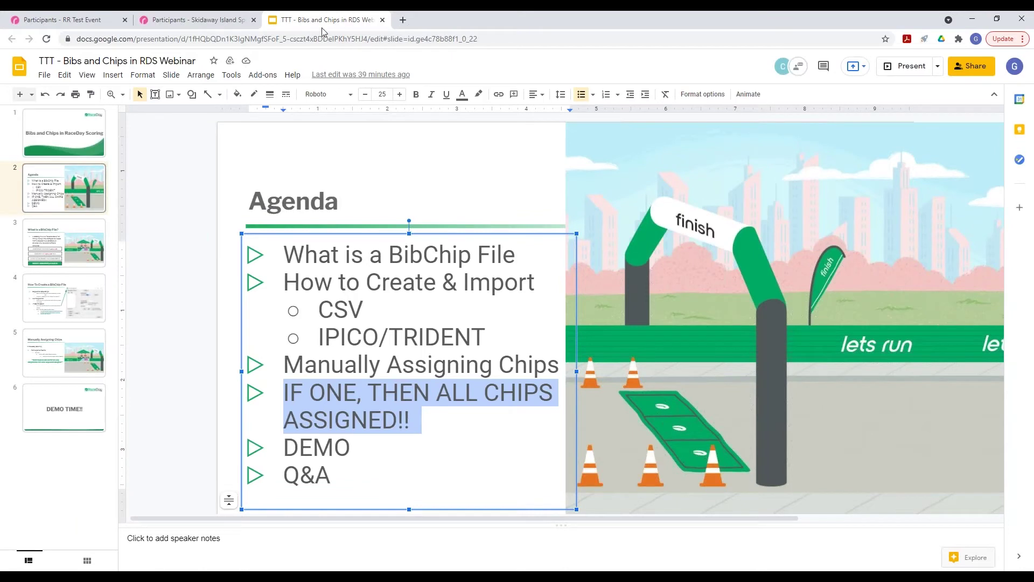
Step: Reload the RR Test Event participant report in the browser and switch back to RaceDay Scoring
{"action": "left_click", "coordinate": [87, 21]}
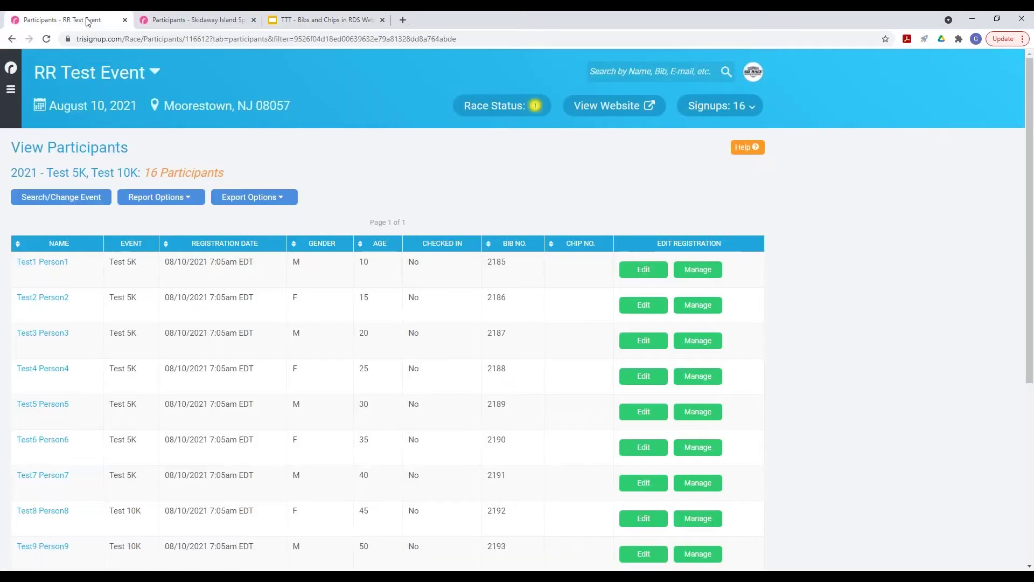
{"action": "left_click", "coordinate": [47, 40]}
{"action": "left_click", "coordinate": [407, 575]}
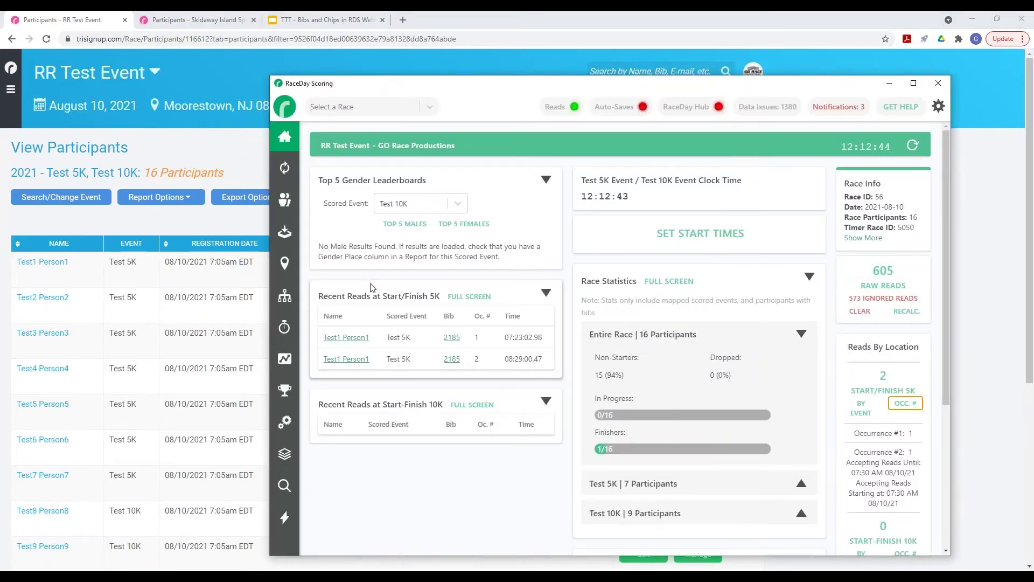
Step: List the participants of all events and check which bibs have a chip assigned
{"action": "left_click", "coordinate": [283, 200]}
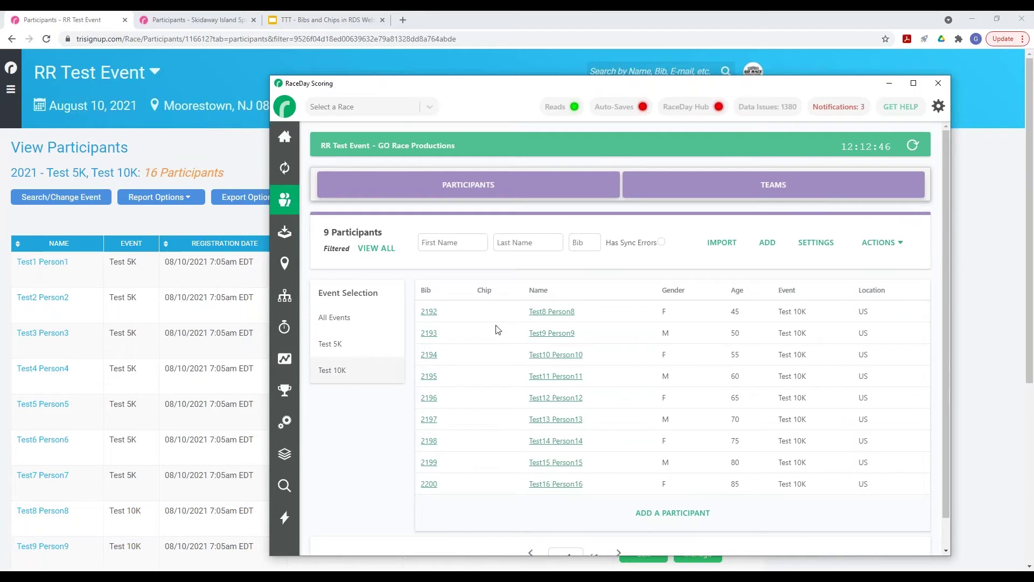
{"action": "left_click", "coordinate": [330, 312]}
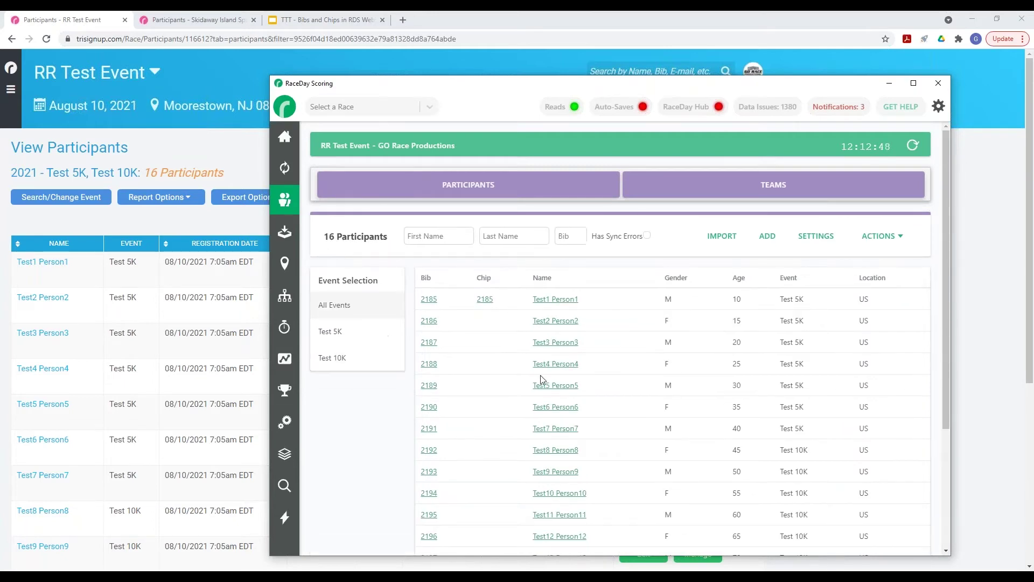
{"action": "scroll", "coordinate": [517, 399], "scroll_direction": "down", "scroll_amount": 3}
{"action": "scroll", "coordinate": [489, 419], "scroll_direction": "up", "scroll_amount": 2}
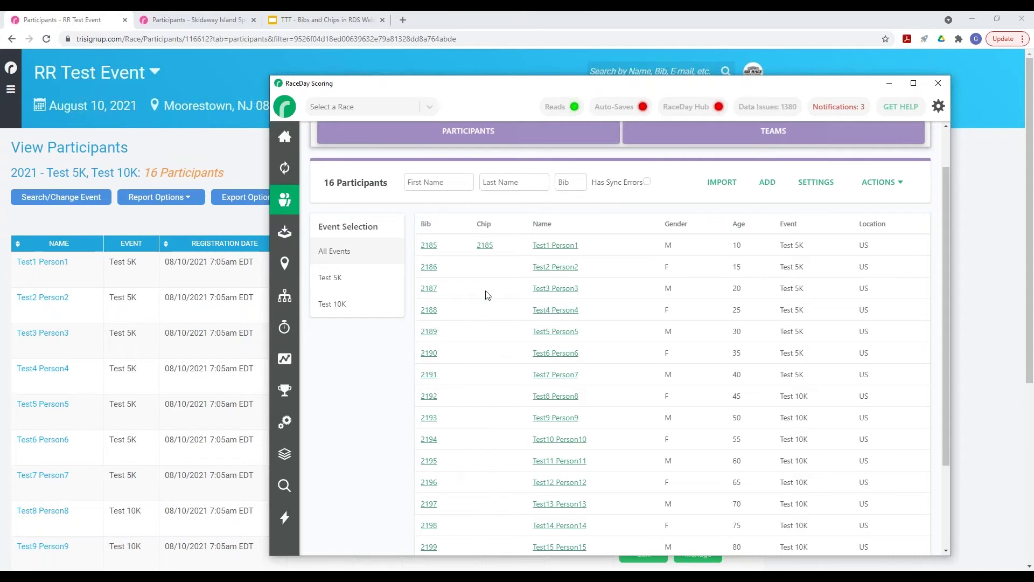
{"action": "scroll", "coordinate": [496, 465], "scroll_direction": "down", "scroll_amount": 3}
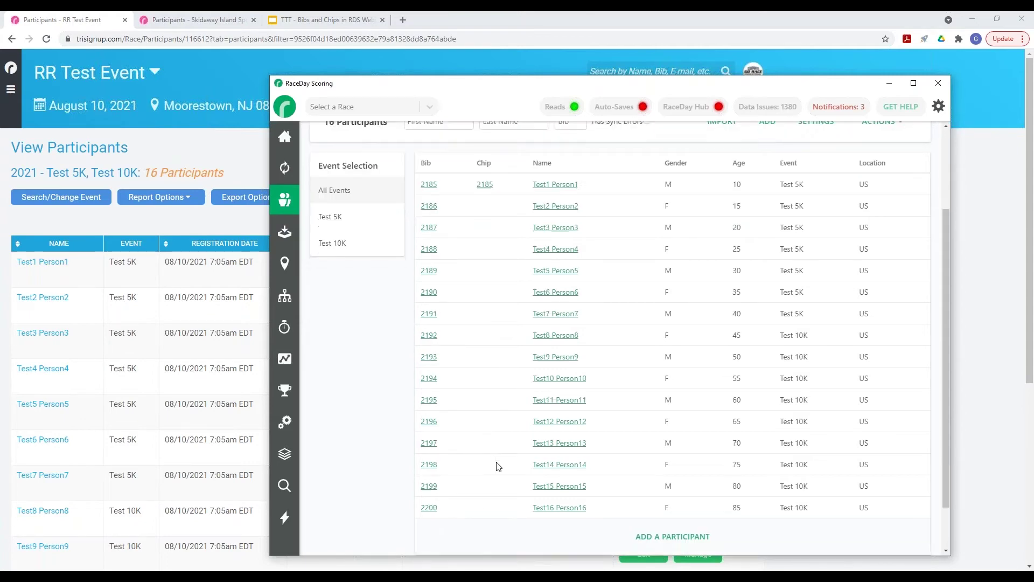
{"action": "scroll", "coordinate": [502, 458], "scroll_direction": "up", "scroll_amount": 5}
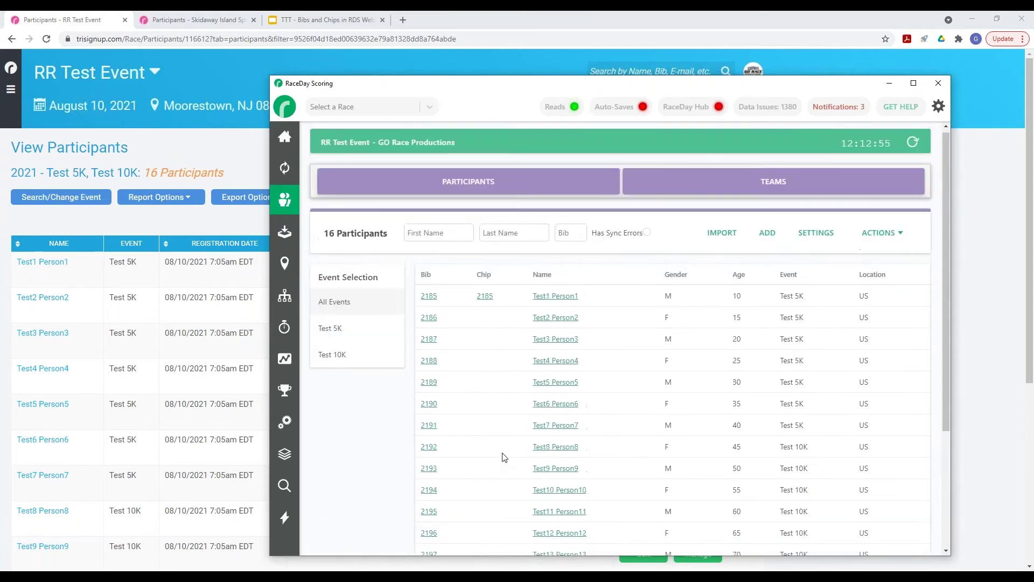
Step: Add one-to-one chip assignments for bibs 1 to 3000 in the chip auto-assignment setup and review the resulting table
{"action": "left_click", "coordinate": [900, 242]}
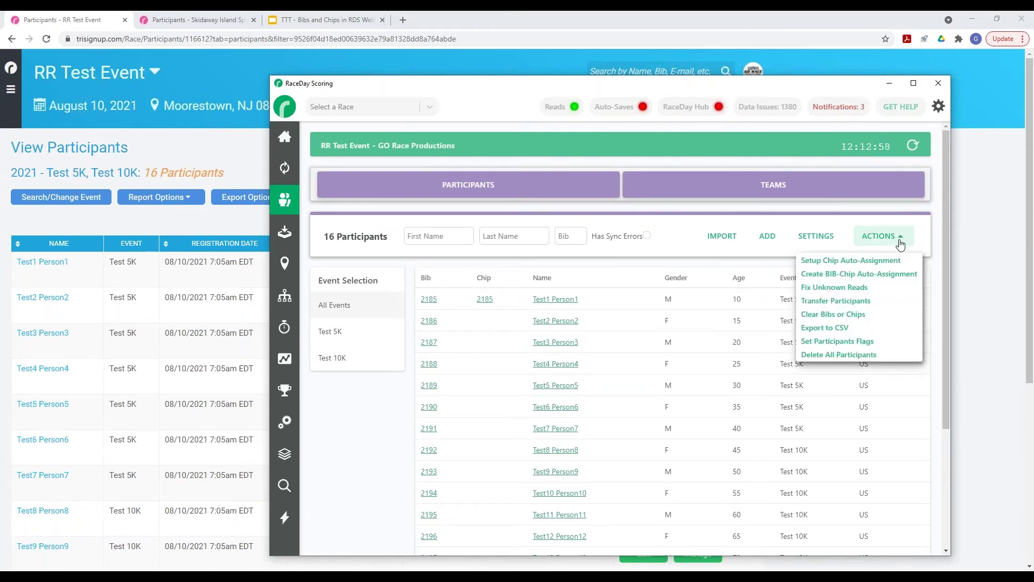
{"action": "left_click", "coordinate": [895, 260]}
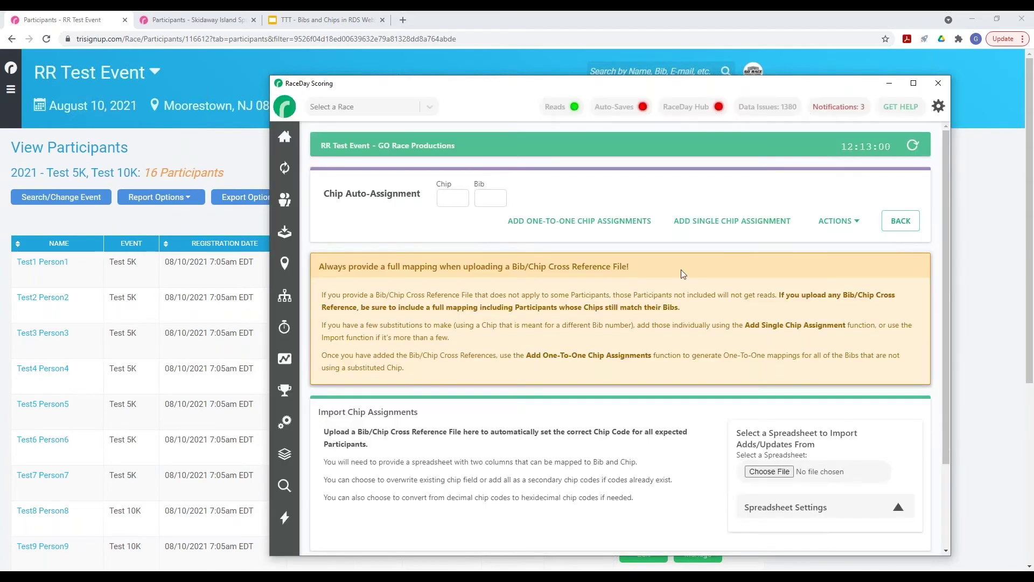
{"action": "left_click", "coordinate": [570, 230]}
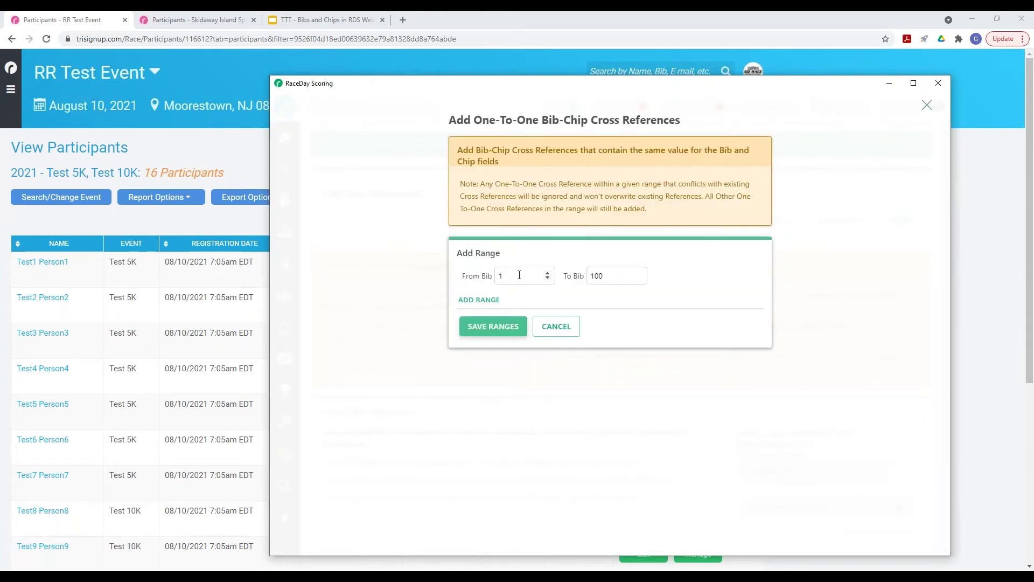
{"action": "left_click_drag", "start_coordinate": [611, 275], "coordinate": [571, 275]}
{"action": "type", "text": "3000"}
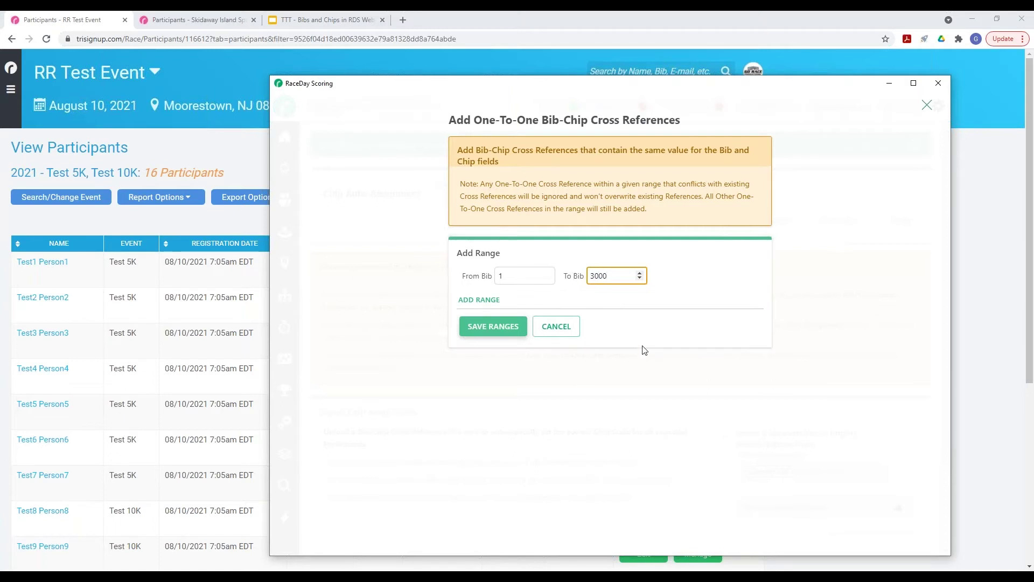
{"action": "left_click", "coordinate": [649, 329]}
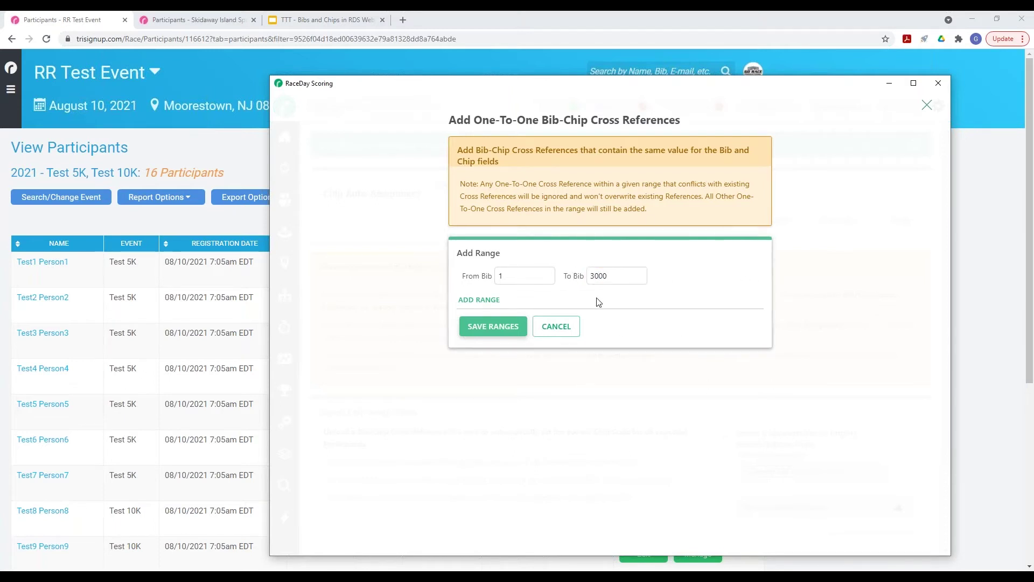
{"action": "left_click", "coordinate": [498, 330]}
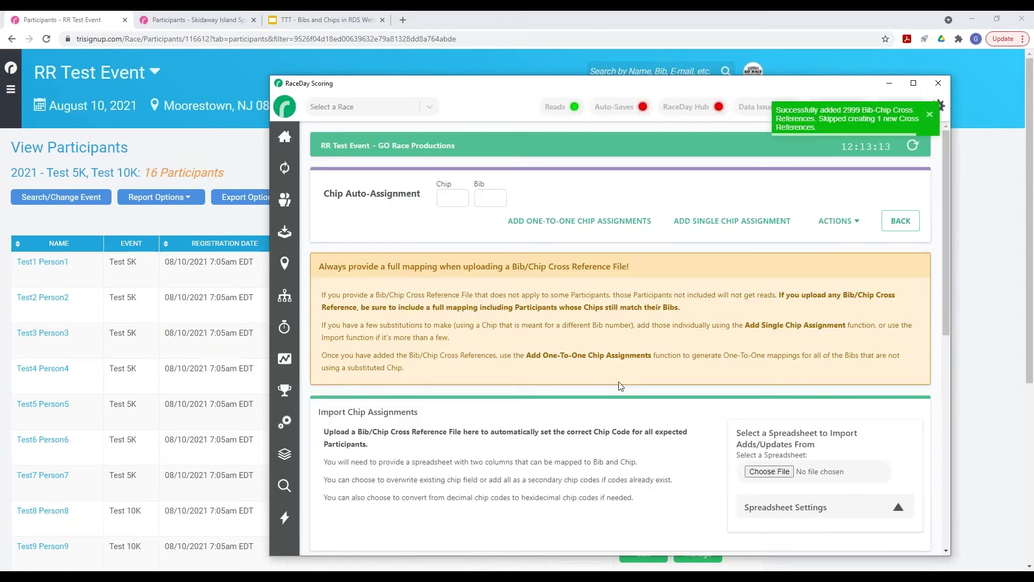
{"action": "scroll", "coordinate": [620, 385], "scroll_direction": "down", "scroll_amount": 5}
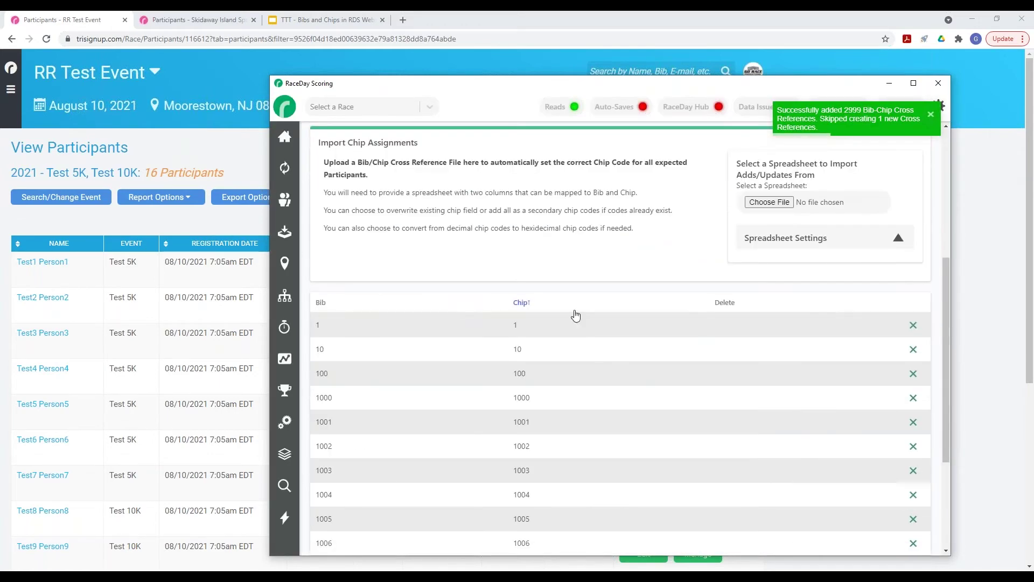
{"action": "scroll", "coordinate": [560, 376], "scroll_direction": "up", "scroll_amount": 5}
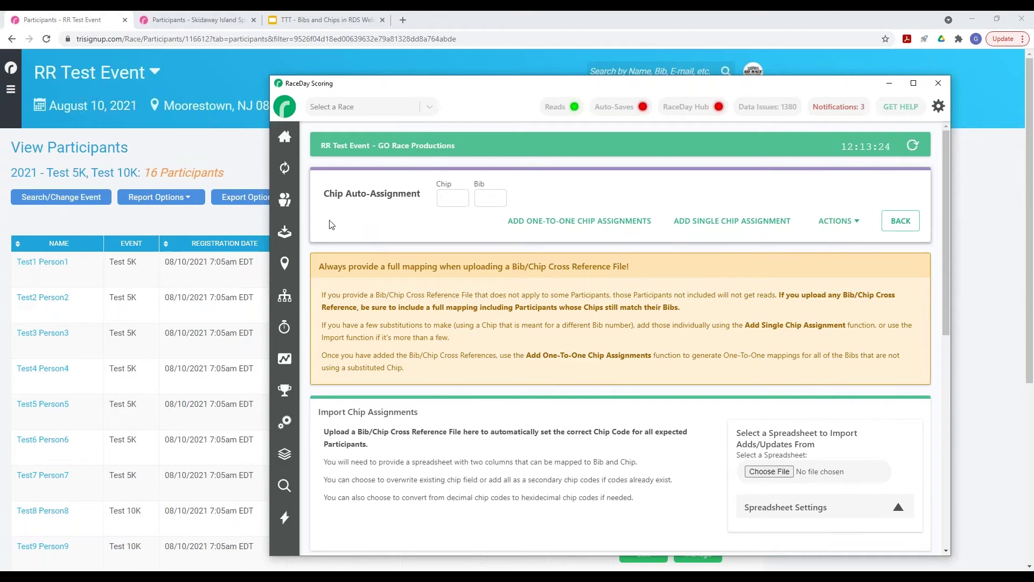
Step: Recalculate all scored reads from the dashboard using the one-to-one chip assignments
{"action": "left_click", "coordinate": [285, 138]}
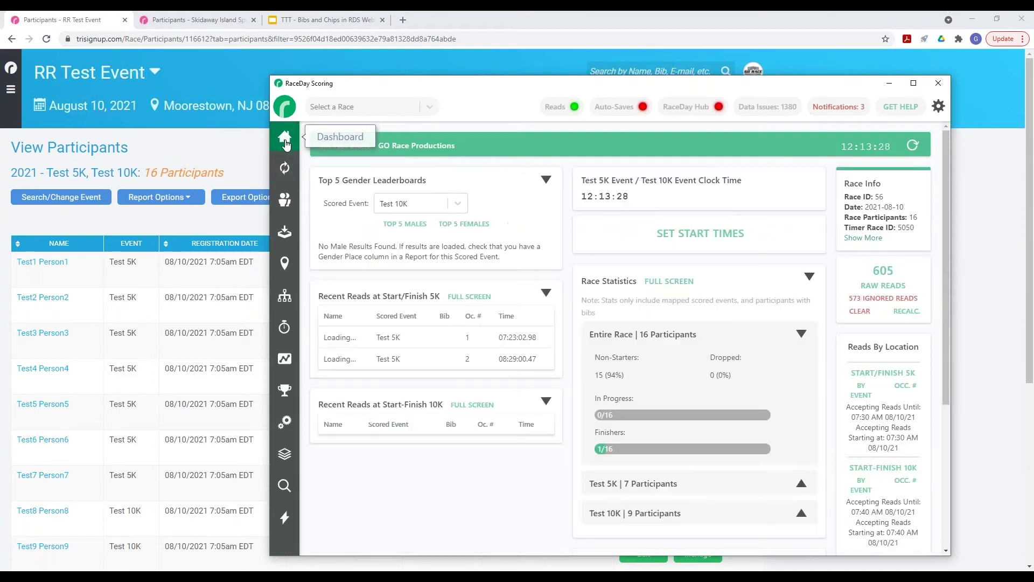
{"action": "left_click", "coordinate": [915, 312]}
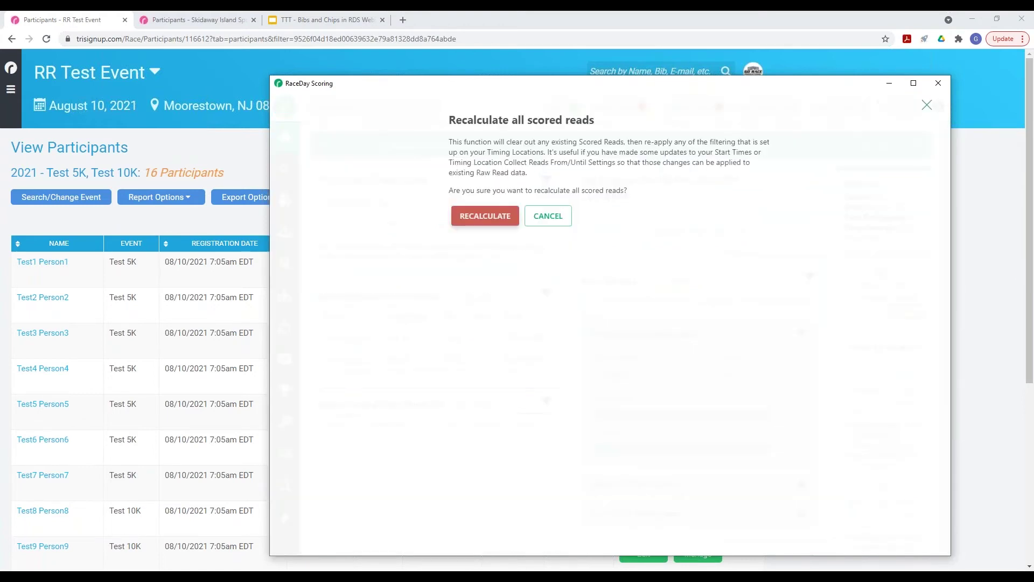
{"action": "left_click", "coordinate": [482, 221]}
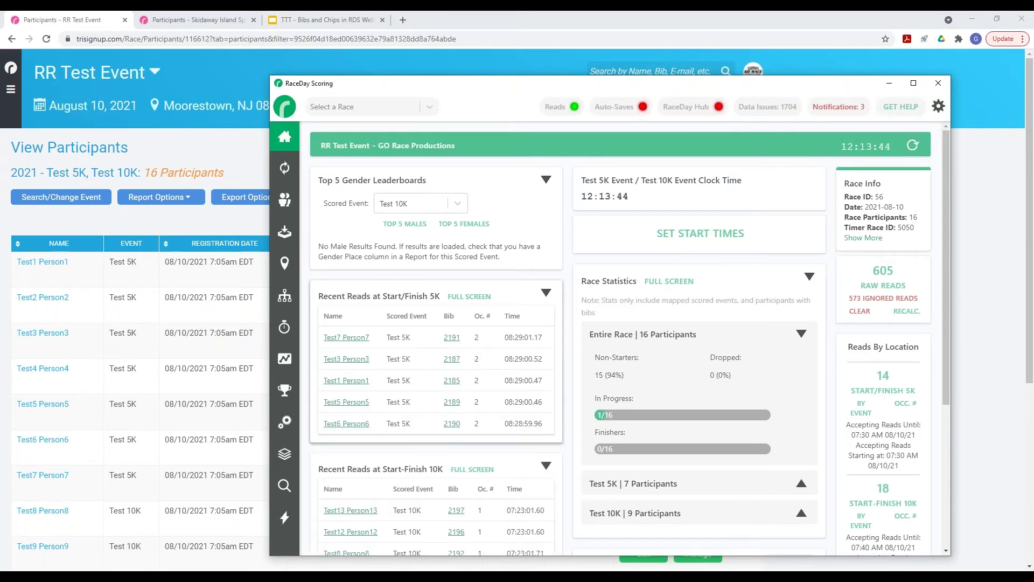
Step: Break down the reads by occurrence at Start/Finish 5K and Start-Finish 10K, and check the race statistics
{"action": "scroll", "coordinate": [754, 399], "scroll_direction": "down", "scroll_amount": 1}
{"action": "left_click", "coordinate": [906, 349]}
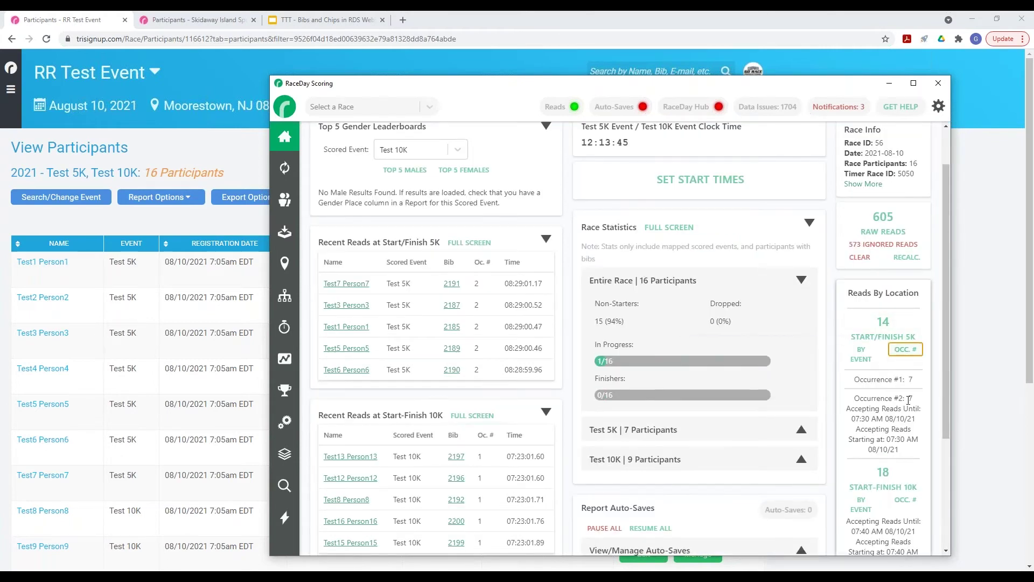
{"action": "scroll", "coordinate": [909, 400], "scroll_direction": "down", "scroll_amount": 1}
{"action": "scroll", "coordinate": [909, 400], "scroll_direction": "down", "scroll_amount": 2}
{"action": "left_click", "coordinate": [907, 392]}
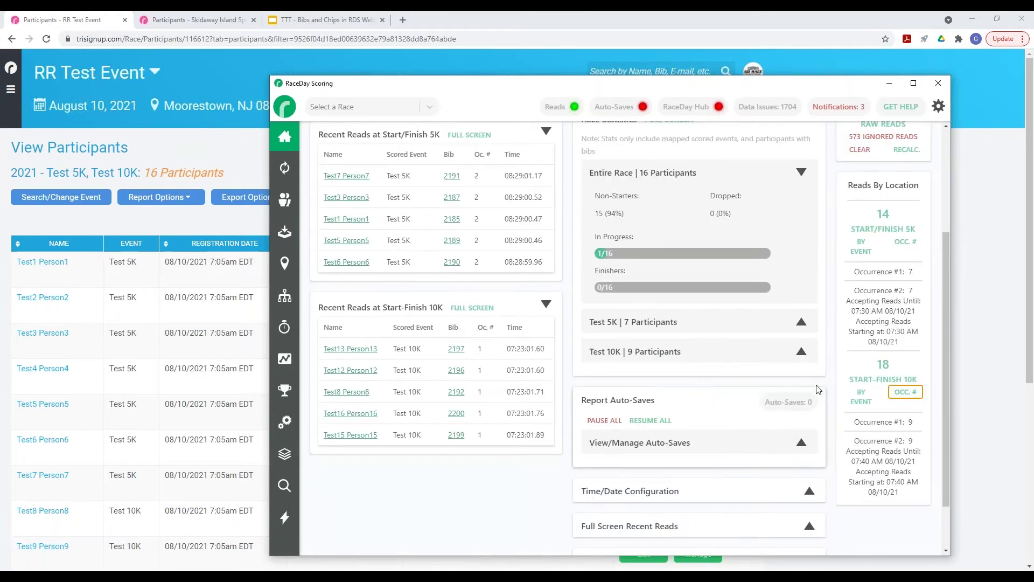
{"action": "scroll", "coordinate": [816, 386], "scroll_direction": "up", "scroll_amount": 1}
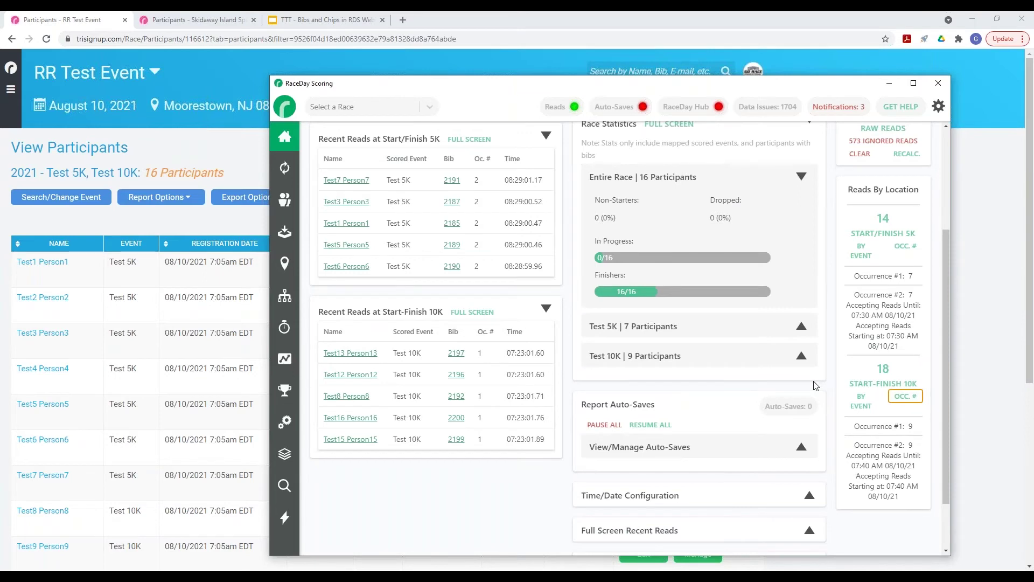
{"action": "scroll", "coordinate": [815, 386], "scroll_direction": "up", "scroll_amount": 3}
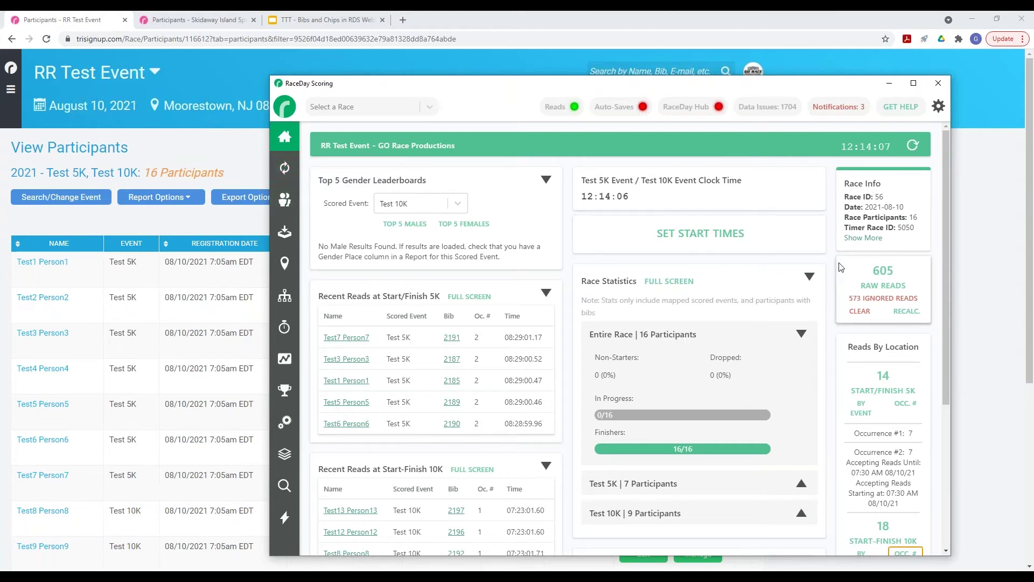
Step: Check the chip numbers in the participants list and in the reloaded RR Test Event participant report in the browser
{"action": "left_click", "coordinate": [284, 202]}
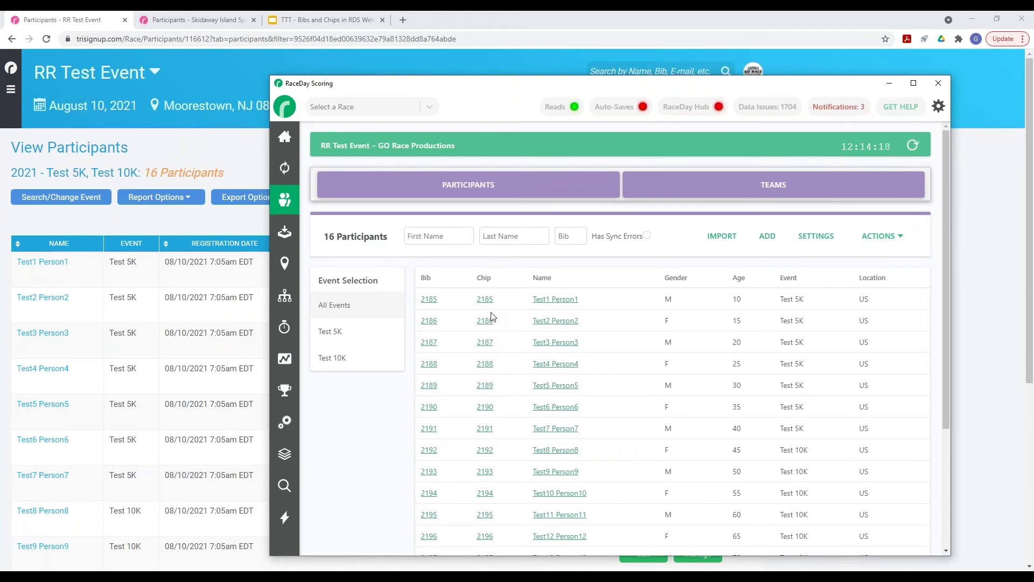
{"action": "left_click", "coordinate": [237, 145]}
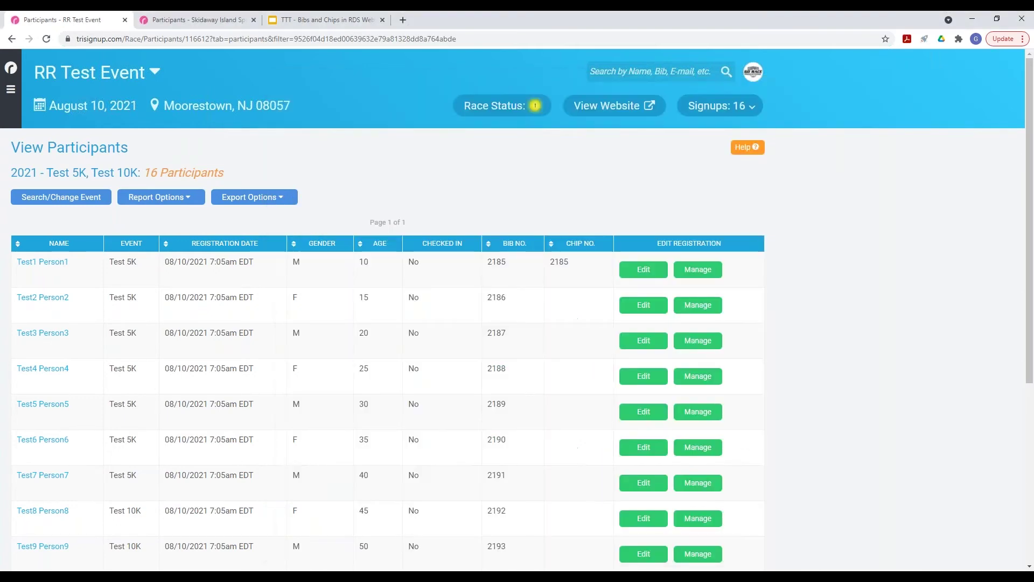
{"action": "left_click", "coordinate": [46, 39]}
{"action": "scroll", "coordinate": [478, 351], "scroll_direction": "down", "scroll_amount": 4}
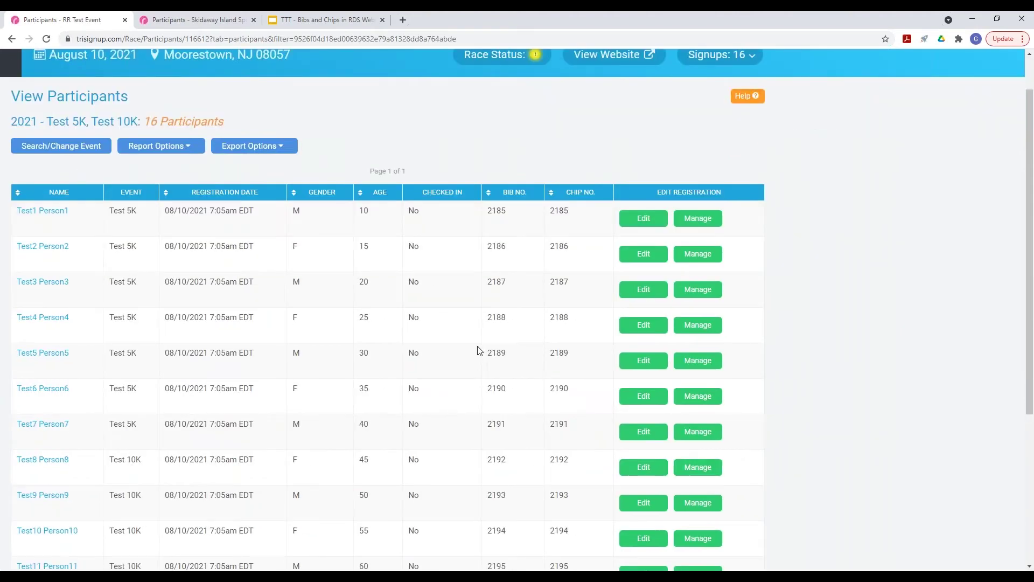
{"action": "scroll", "coordinate": [478, 350], "scroll_direction": "up", "scroll_amount": 4}
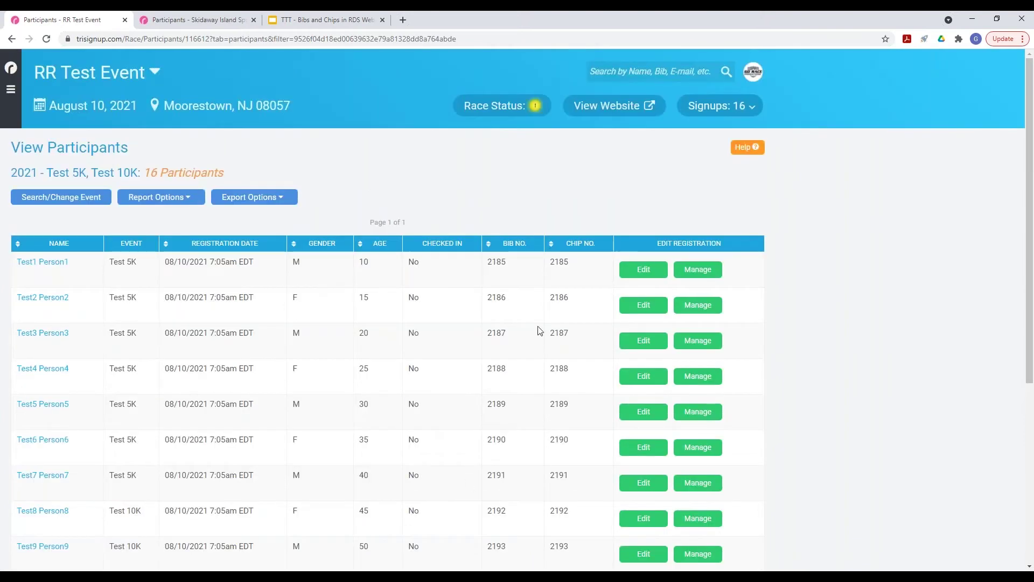
Step: Examine the bib and chip numbers in the Skidaway Island Sprint Triathlon participant report, and switch back to the participant actions in RaceDay Scoring
{"action": "left_click", "coordinate": [194, 19]}
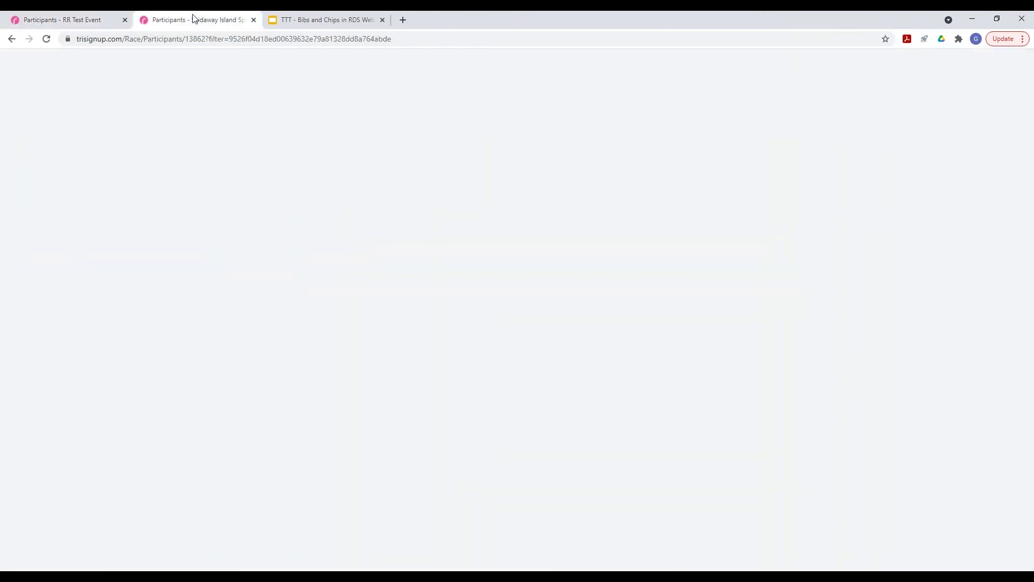
{"action": "scroll", "coordinate": [493, 401], "scroll_direction": "down", "scroll_amount": 3}
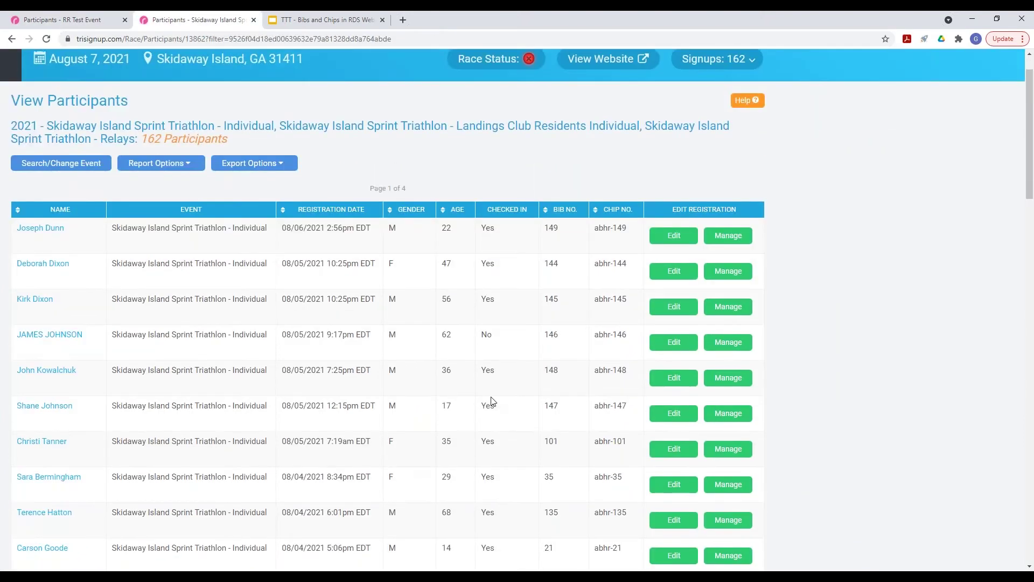
{"action": "scroll", "coordinate": [493, 394], "scroll_direction": "down", "scroll_amount": 1}
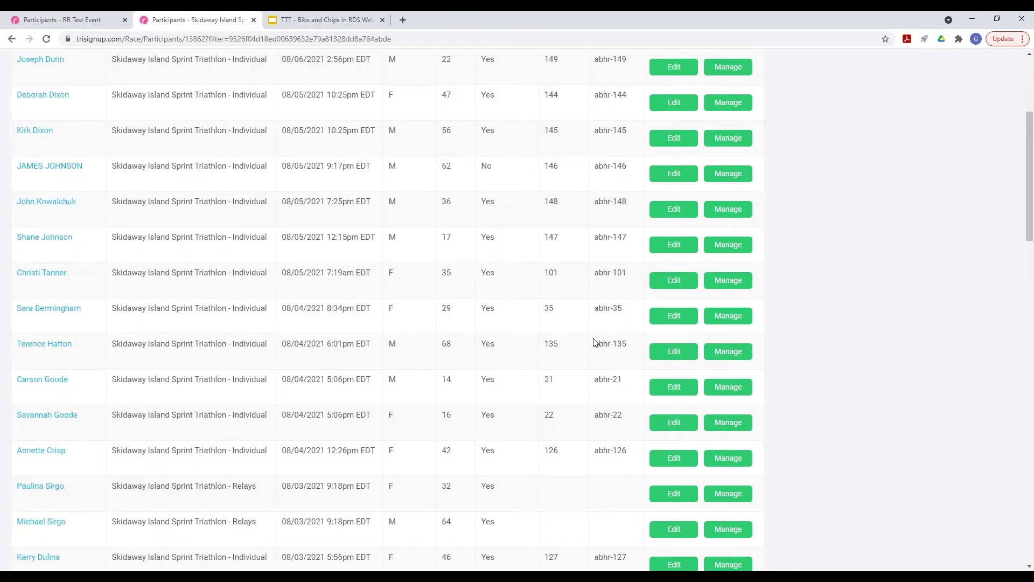
{"action": "scroll", "coordinate": [582, 244], "scroll_direction": "up", "scroll_amount": 1}
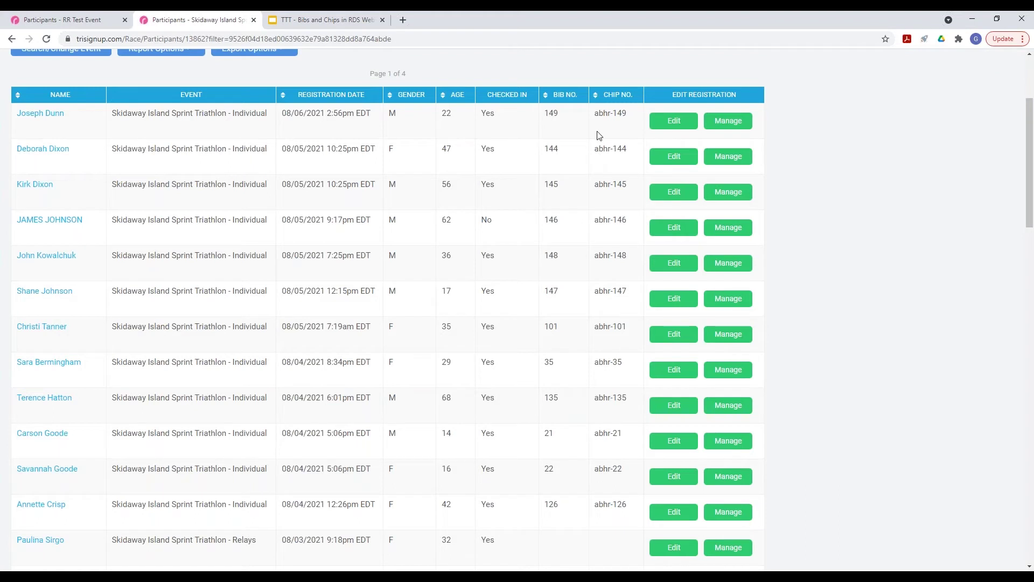
{"action": "left_click_drag", "start_coordinate": [546, 115], "coordinate": [555, 113]}
{"action": "left_click_drag", "start_coordinate": [634, 120], "coordinate": [596, 116]}
{"action": "key", "text": "alt+Tab"}
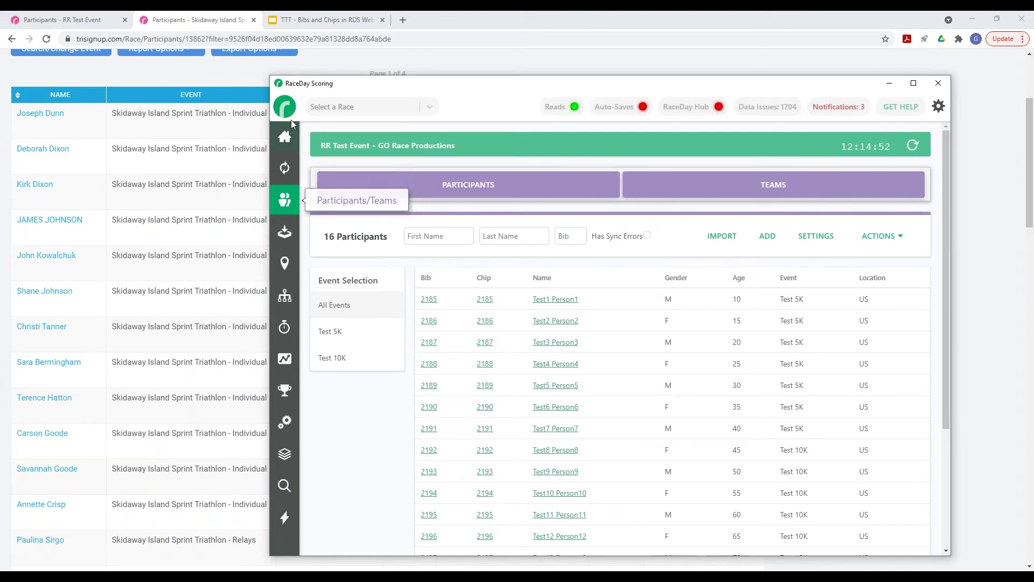
{"action": "left_click", "coordinate": [895, 237]}
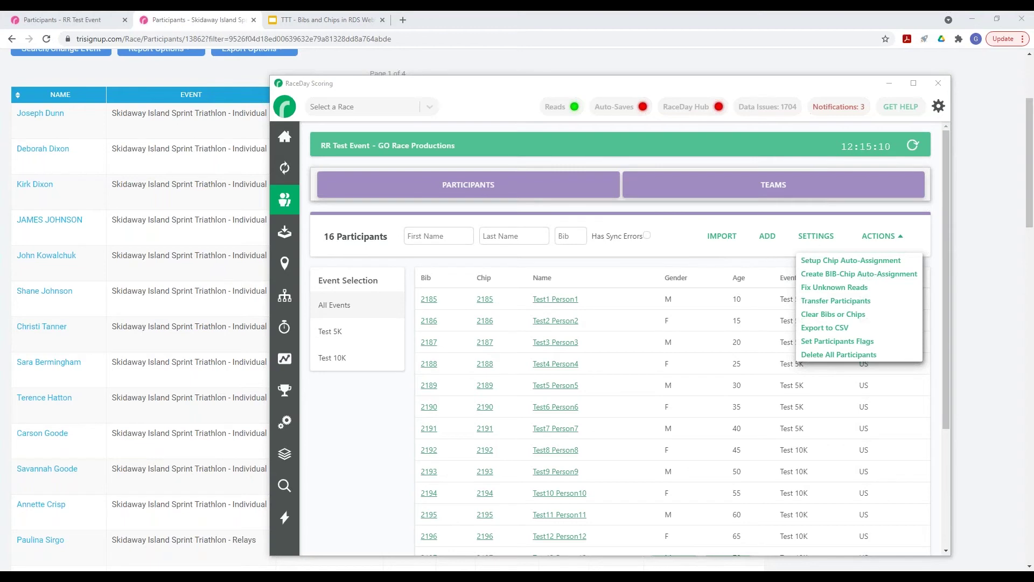
Step: Switch to Excel and create a blank workbook with the column headers bib and chip
{"action": "mouse_move", "coordinate": [384, 575]}
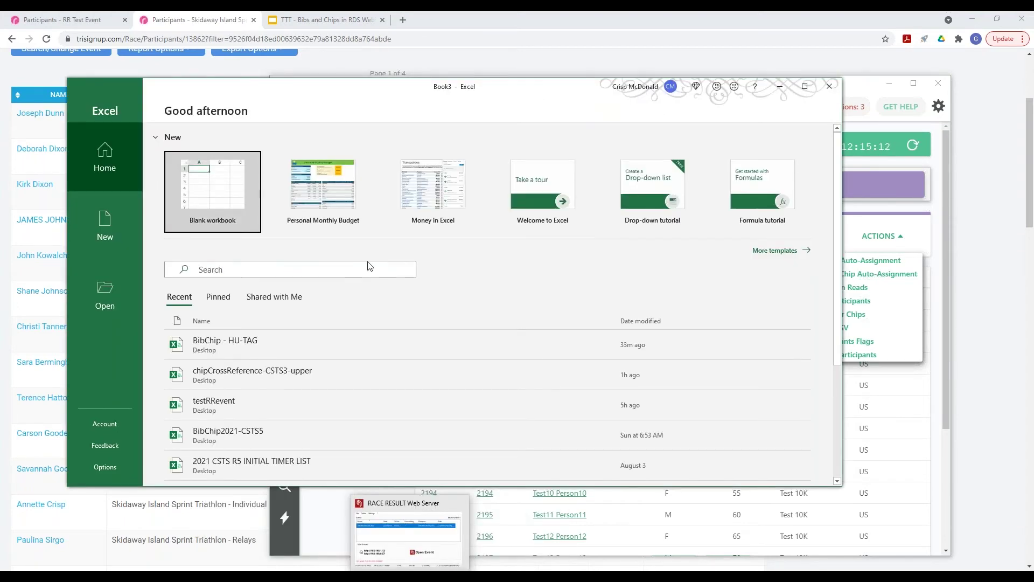
{"action": "left_click", "coordinate": [212, 212]}
{"action": "type", "text": "bib"}
{"action": "key", "text": "Tab"}
{"action": "type", "text": "ch"}
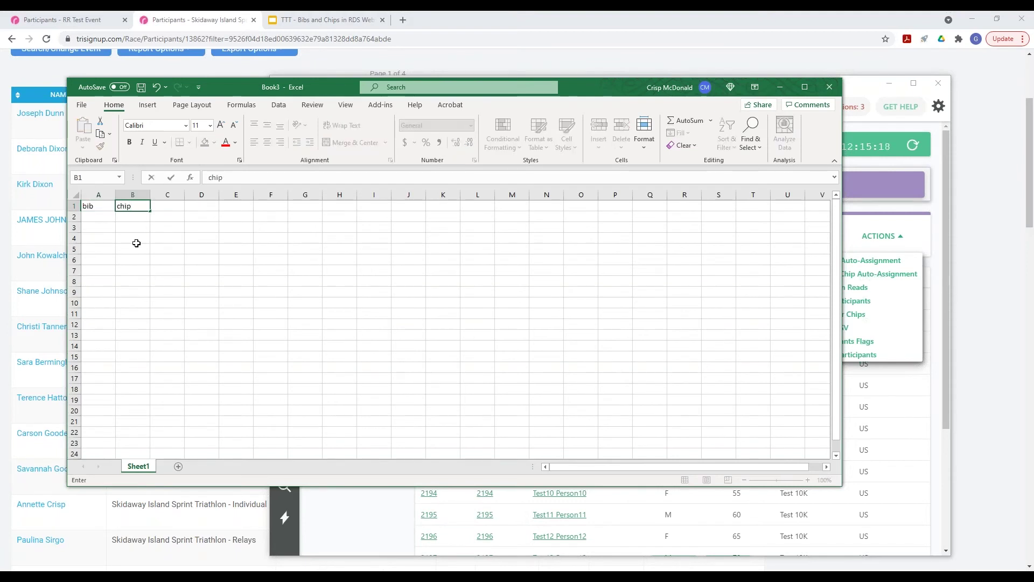
{"action": "key", "text": "Return"}
Step: Enter matching bib and chip numbers 2185 and 2186 under the headers, and fill both columns down to 2205 in row 22
{"action": "type", "text": "218"}
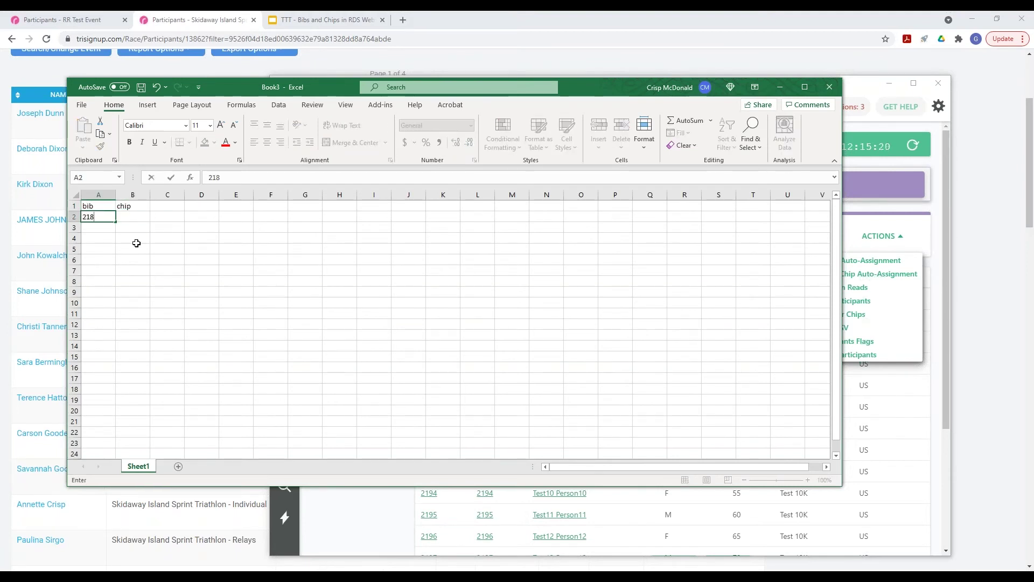
{"action": "type", "text": "5"}
{"action": "key", "text": "Tab"}
{"action": "type", "text": "2185"}
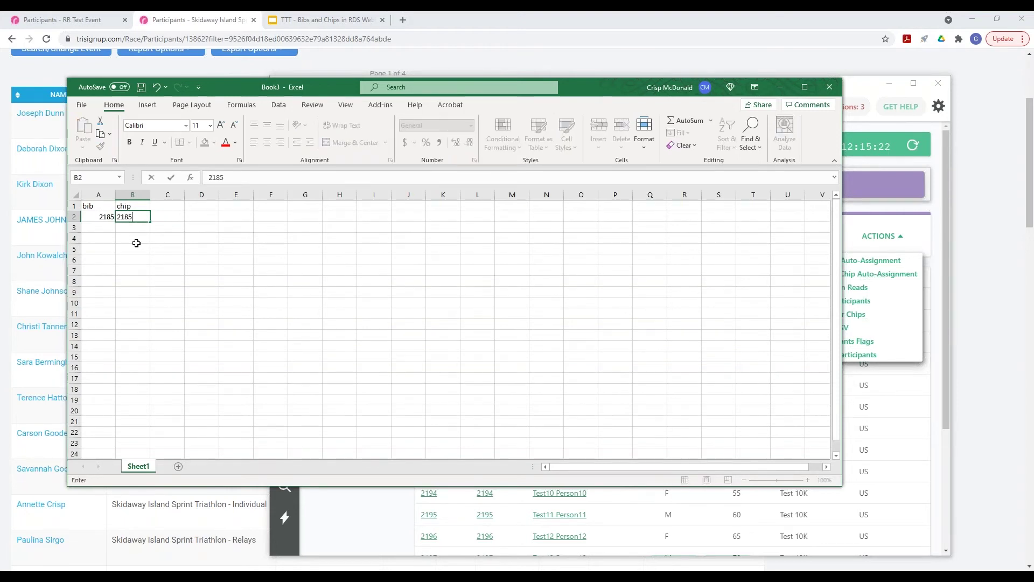
{"action": "key", "text": "Return"}
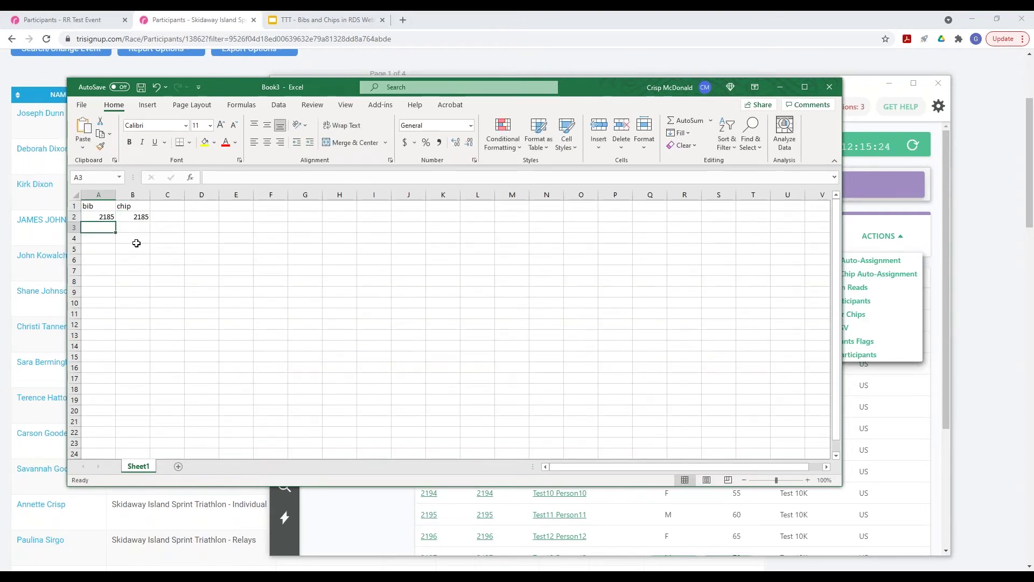
{"action": "type", "text": "2186"}
{"action": "key", "text": "Tab"}
{"action": "type", "text": "2186"}
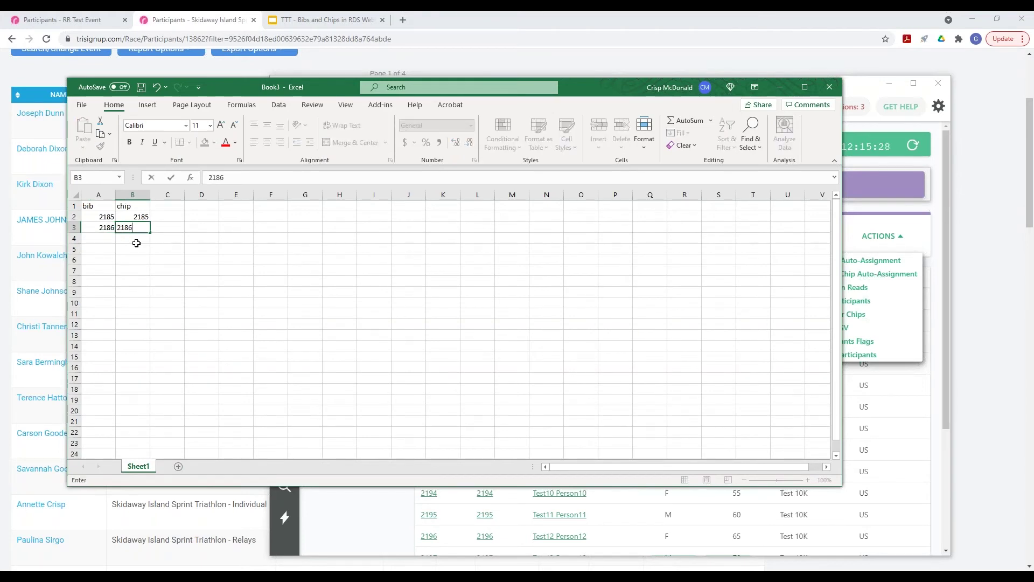
{"action": "left_click_drag", "start_coordinate": [98, 217], "coordinate": [131, 439]}
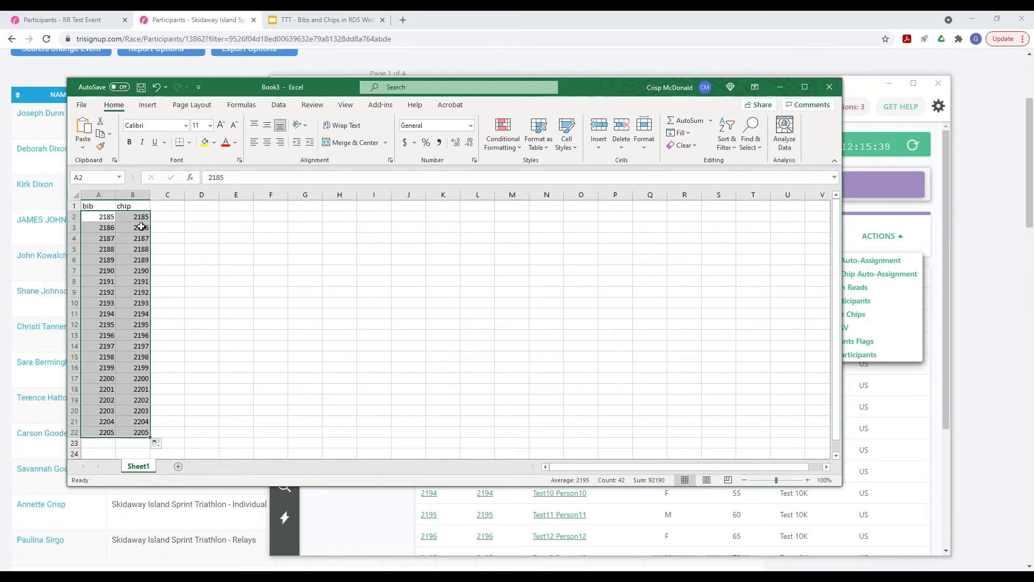
Step: Save the workbook to the Desktop as a CSV file named Test-bibchipfileRDS, and return to RaceDay Scoring
{"action": "left_click", "coordinate": [85, 105]}
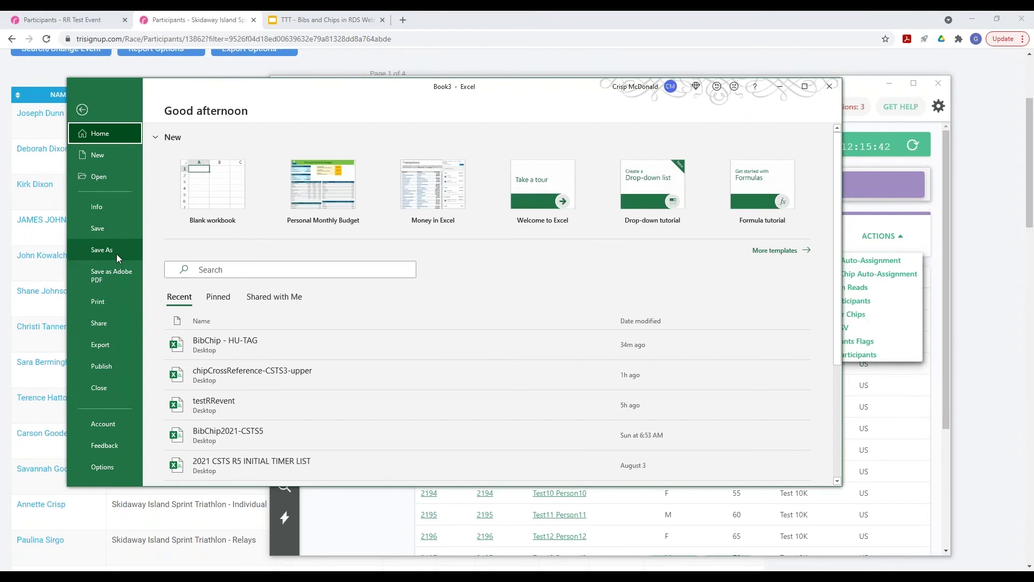
{"action": "left_click", "coordinate": [117, 253]}
{"action": "left_click", "coordinate": [477, 198]}
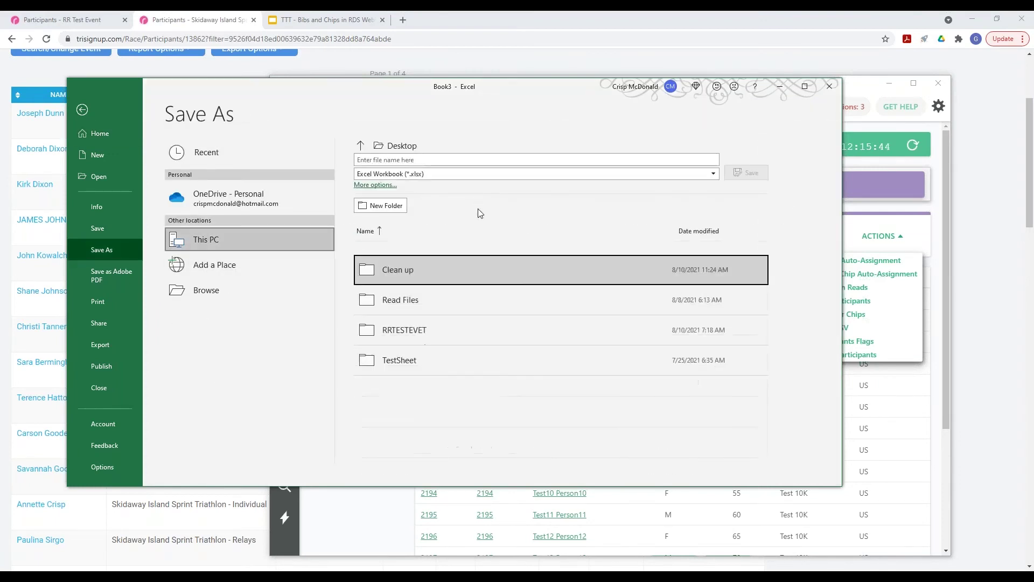
{"action": "left_click", "coordinate": [429, 160]}
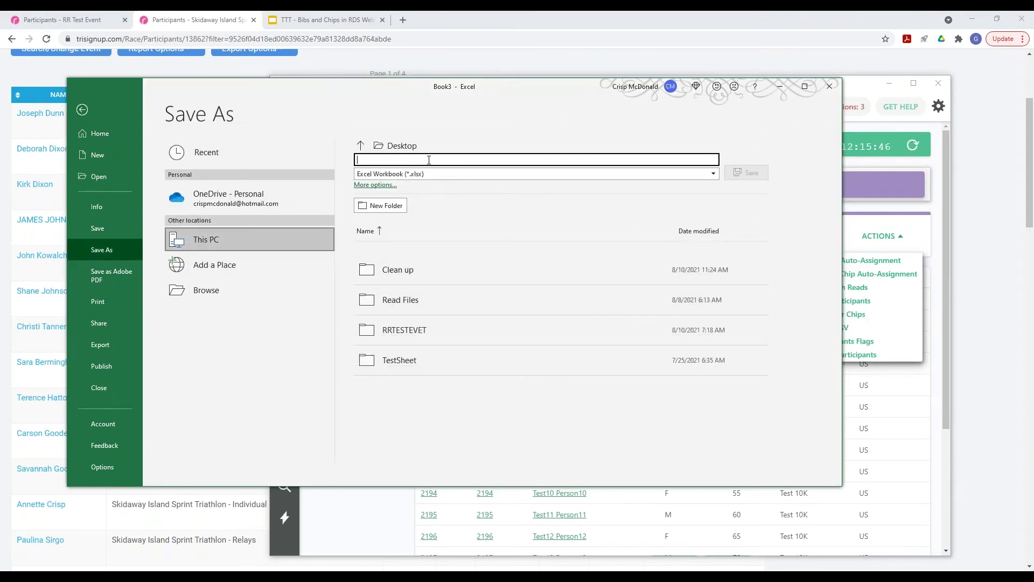
{"action": "type", "text": "Tes"}
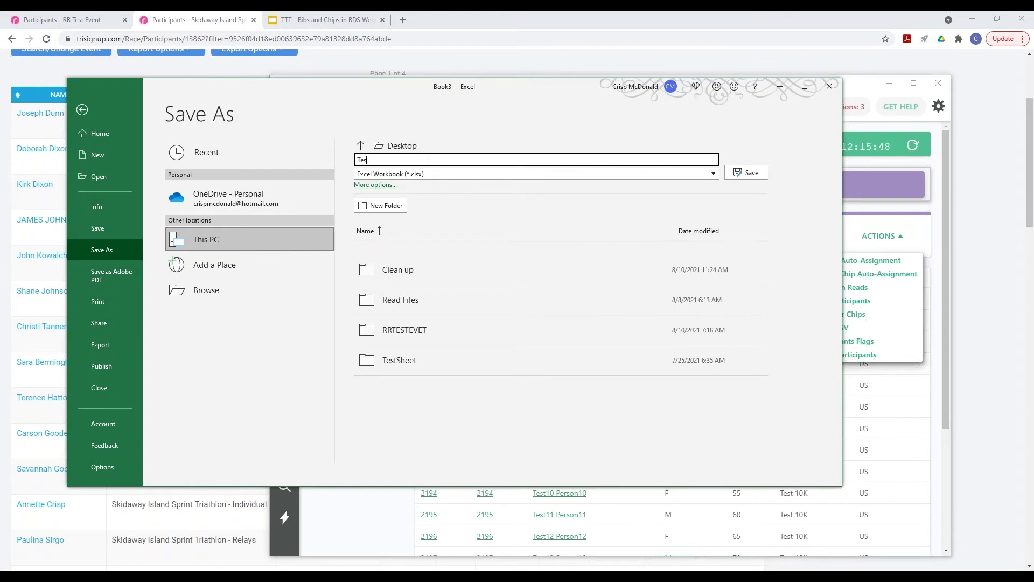
{"action": "type", "text": "t-bibchipfileRDS"}
{"action": "left_click", "coordinate": [588, 175]}
{"action": "left_click", "coordinate": [576, 339]}
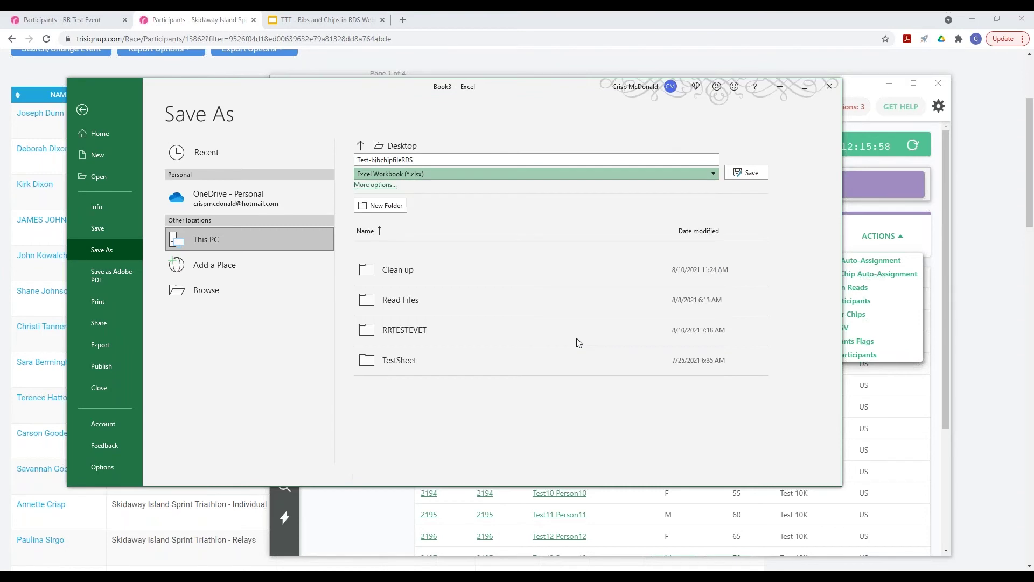
{"action": "left_click", "coordinate": [753, 178]}
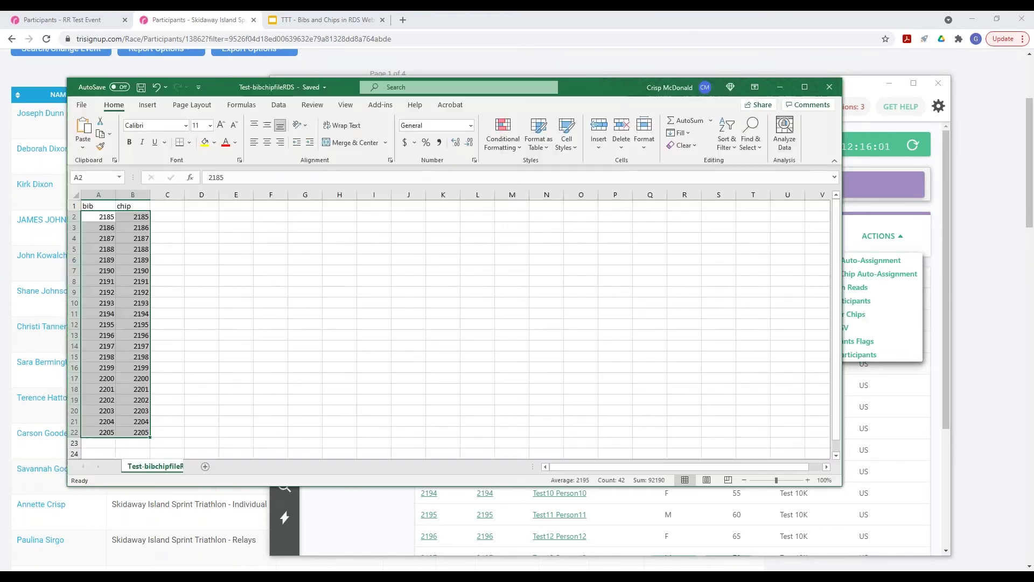
{"action": "left_click", "coordinate": [781, 92]}
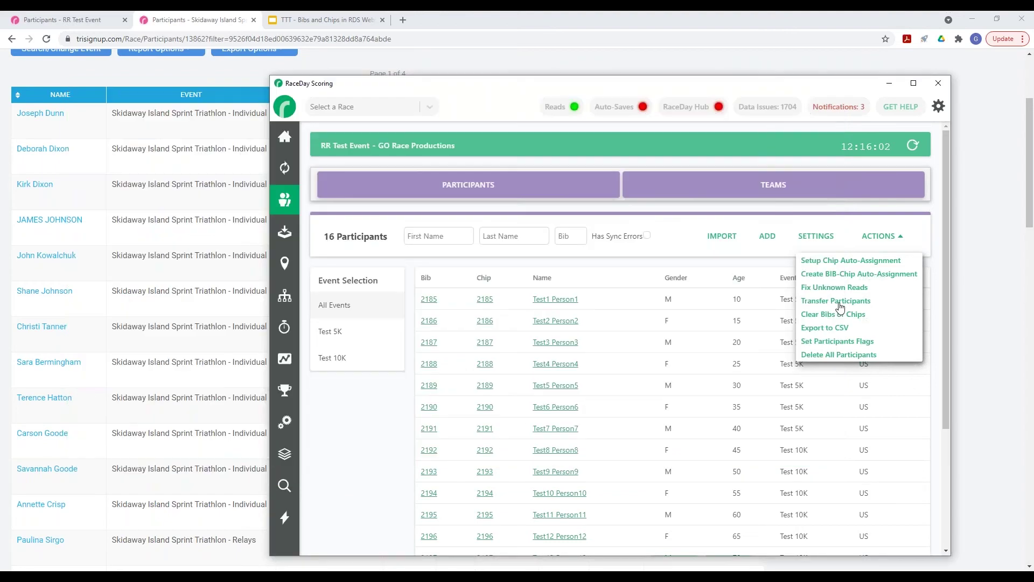
Step: Open the chip auto-assignment setup and expand the spreadsheet settings for importing chip assignments
{"action": "left_click", "coordinate": [852, 261]}
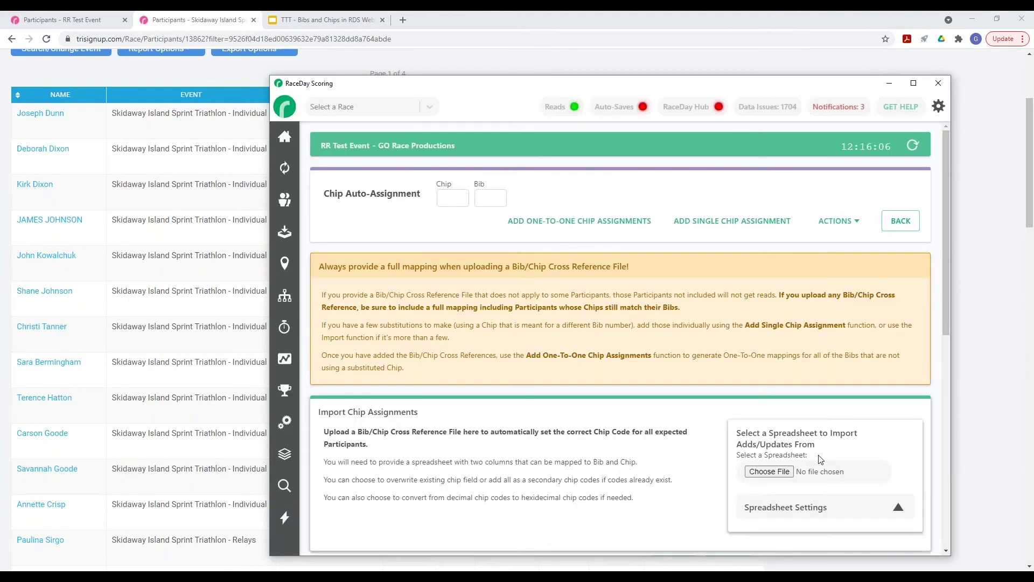
{"action": "scroll", "coordinate": [820, 458], "scroll_direction": "down", "scroll_amount": 3}
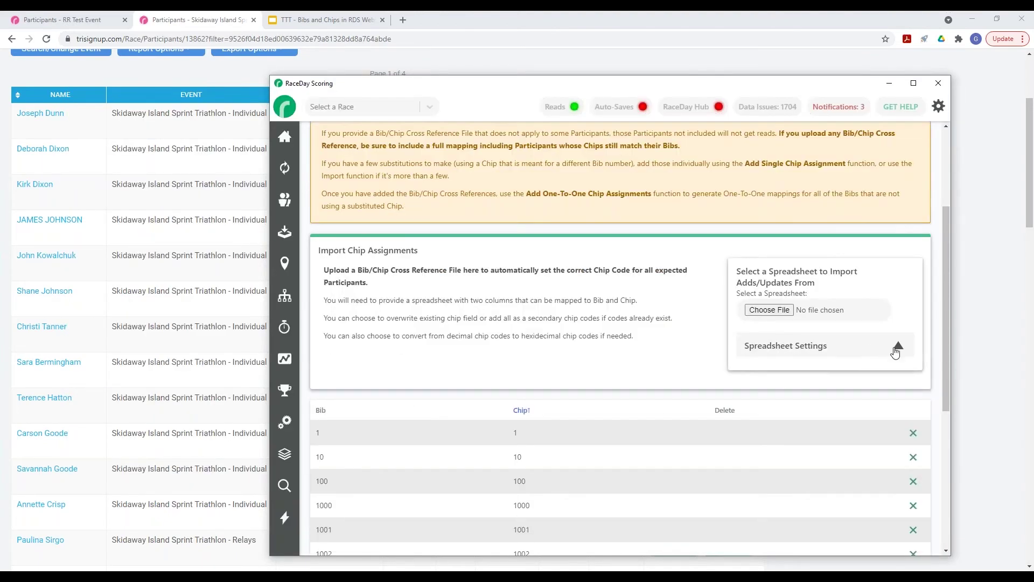
{"action": "left_click", "coordinate": [897, 347]}
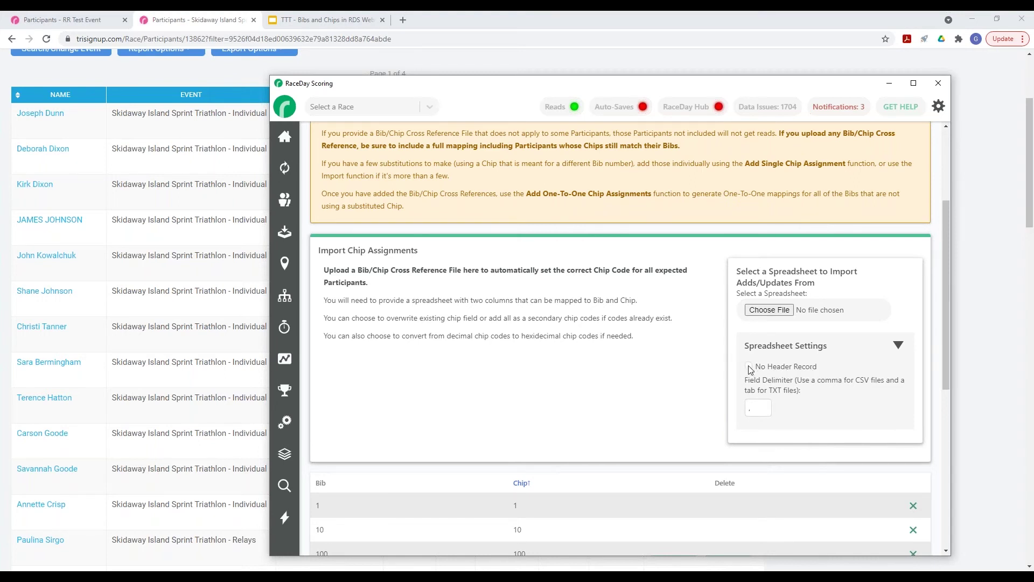
Step: Try to import chip assignments from Test-bibchipfileRDS with the chip and bib columns mapped and no hexadecimal conversion
{"action": "left_click", "coordinate": [770, 310]}
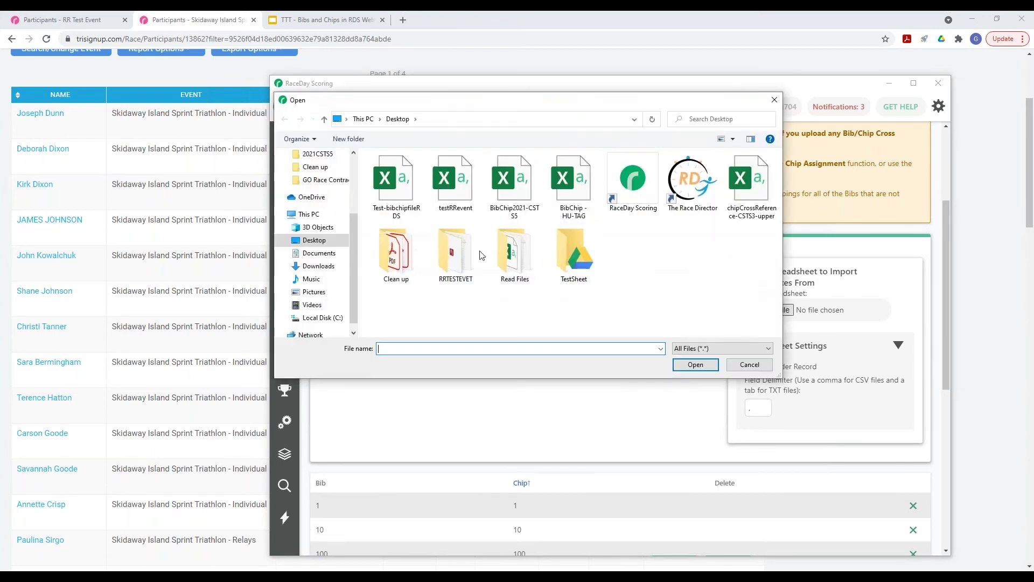
{"action": "left_click", "coordinate": [399, 213]}
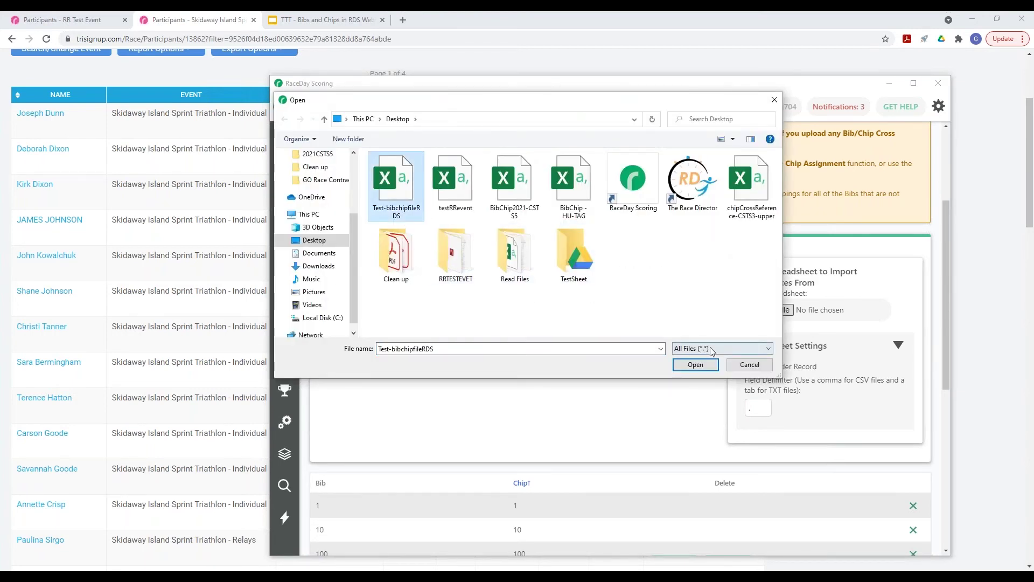
{"action": "left_click", "coordinate": [694, 364]}
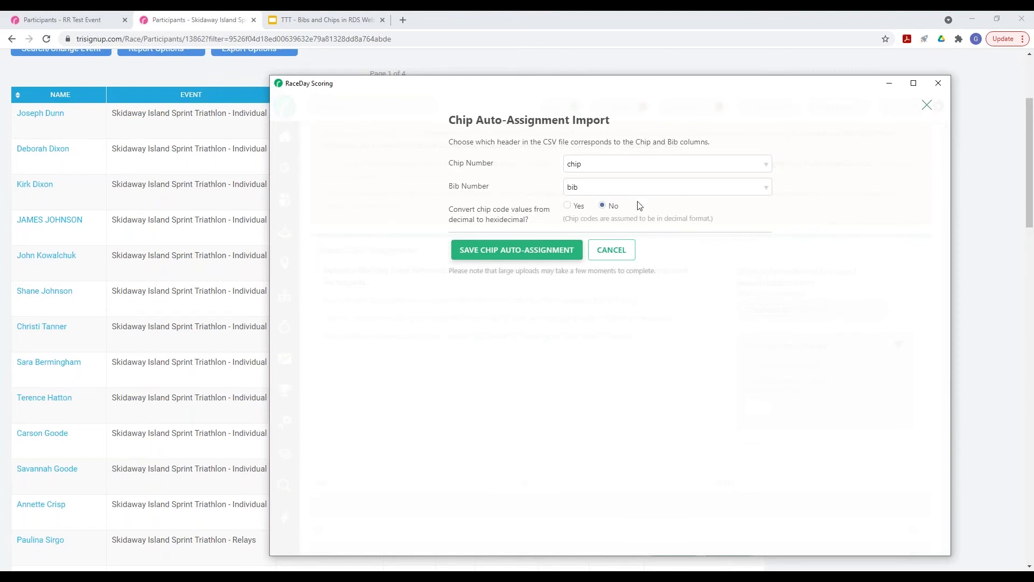
{"action": "left_click", "coordinate": [527, 251]}
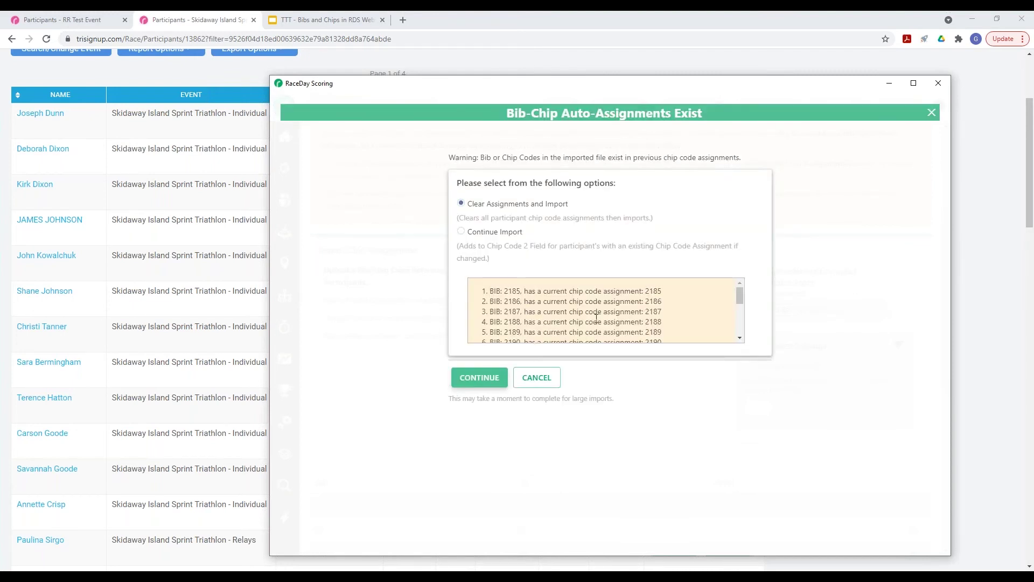
{"action": "left_click", "coordinate": [555, 381]}
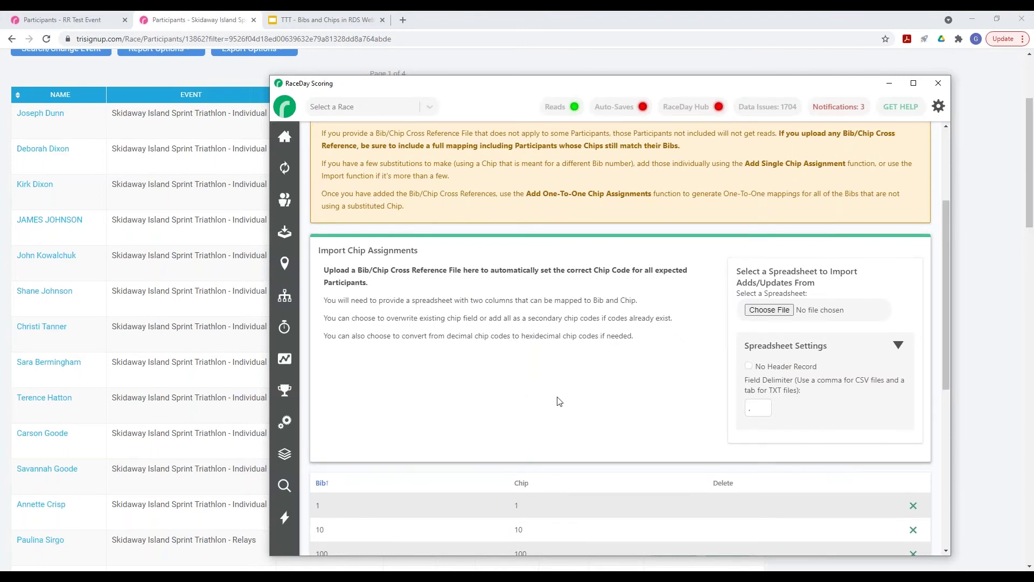
Step: Delete all existing chip auto-assignments, and authenticate the RunSignup login with the account password
{"action": "scroll", "coordinate": [547, 363], "scroll_direction": "down", "scroll_amount": 1}
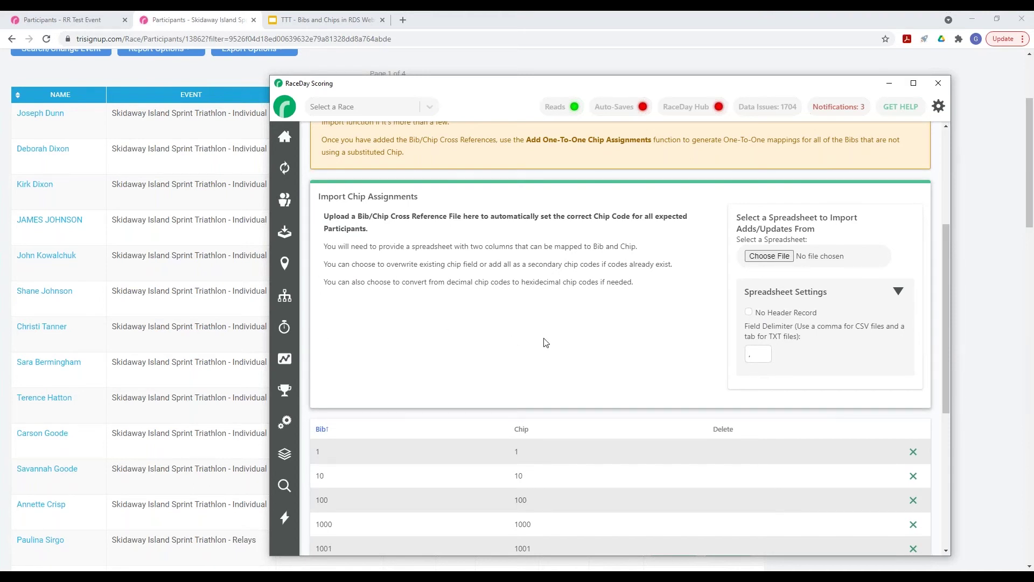
{"action": "scroll", "coordinate": [577, 391], "scroll_direction": "up", "scroll_amount": 5}
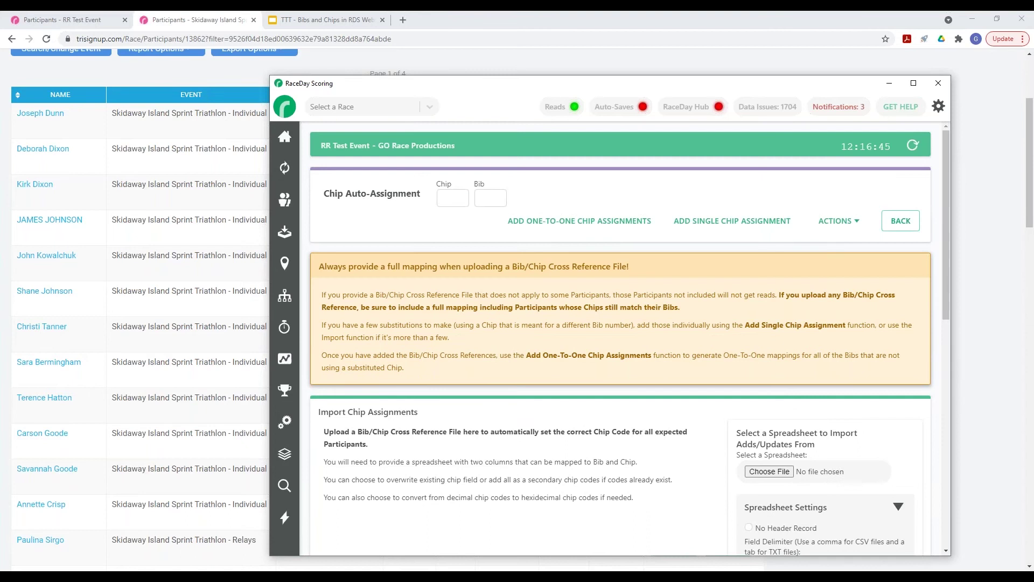
{"action": "left_click", "coordinate": [858, 222]}
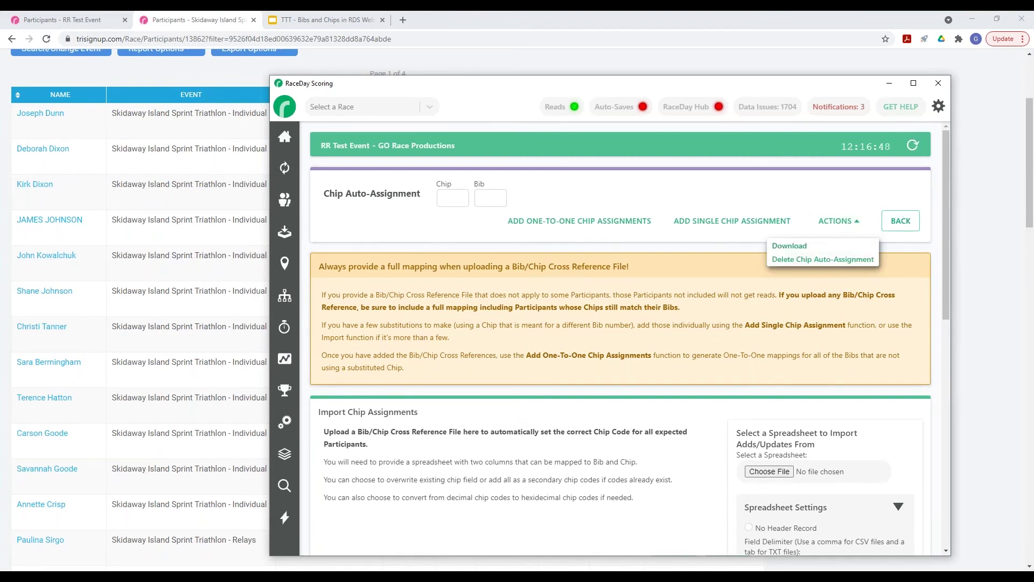
{"action": "left_click", "coordinate": [837, 261]}
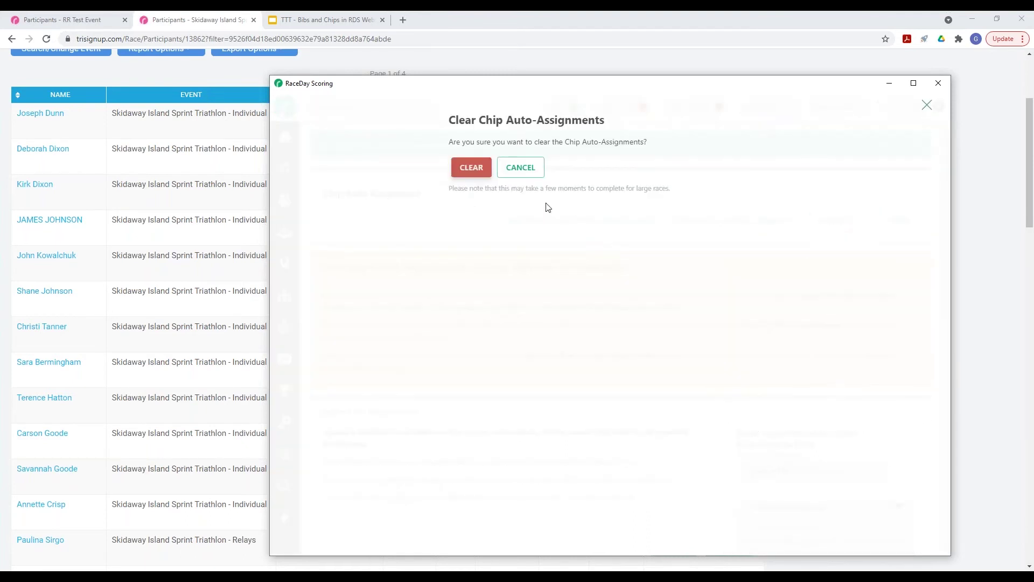
{"action": "left_click", "coordinate": [474, 168]}
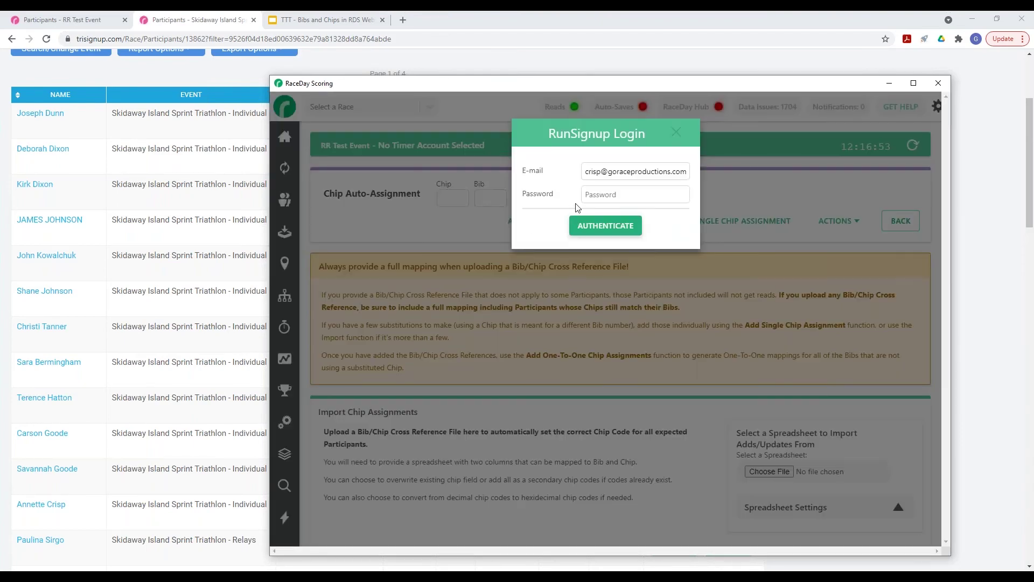
{"action": "left_click", "coordinate": [586, 198]}
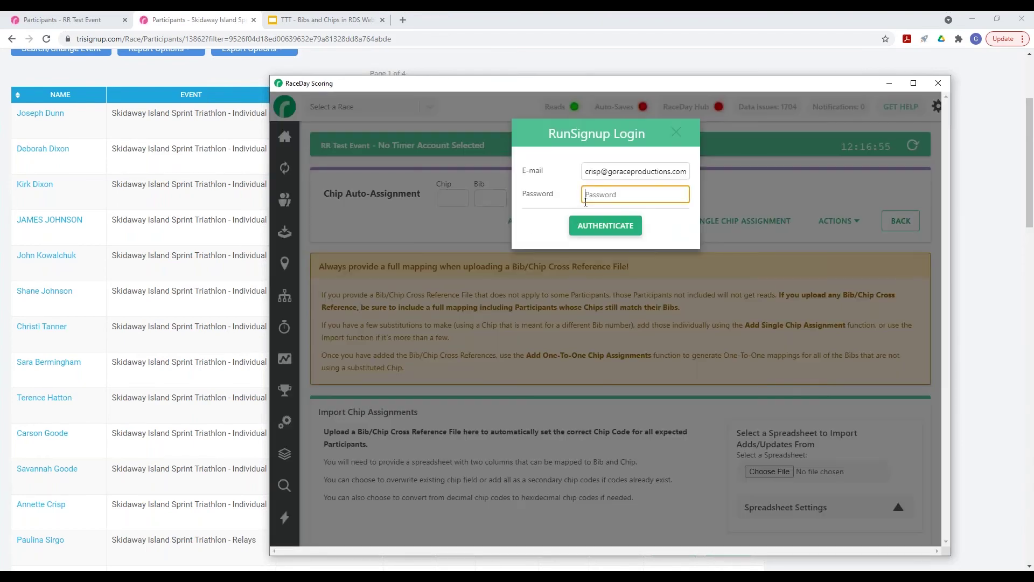
{"action": "type", "text": "*****"}
{"action": "key", "text": "Return"}
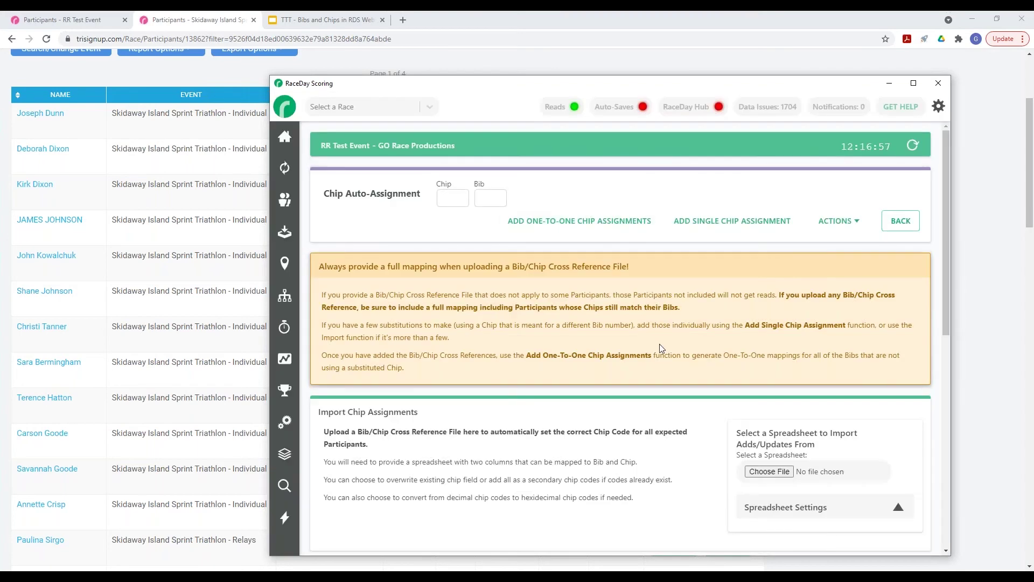
{"action": "scroll", "coordinate": [526, 415], "scroll_direction": "down", "scroll_amount": 4}
{"action": "scroll", "coordinate": [438, 362], "scroll_direction": "up", "scroll_amount": 4}
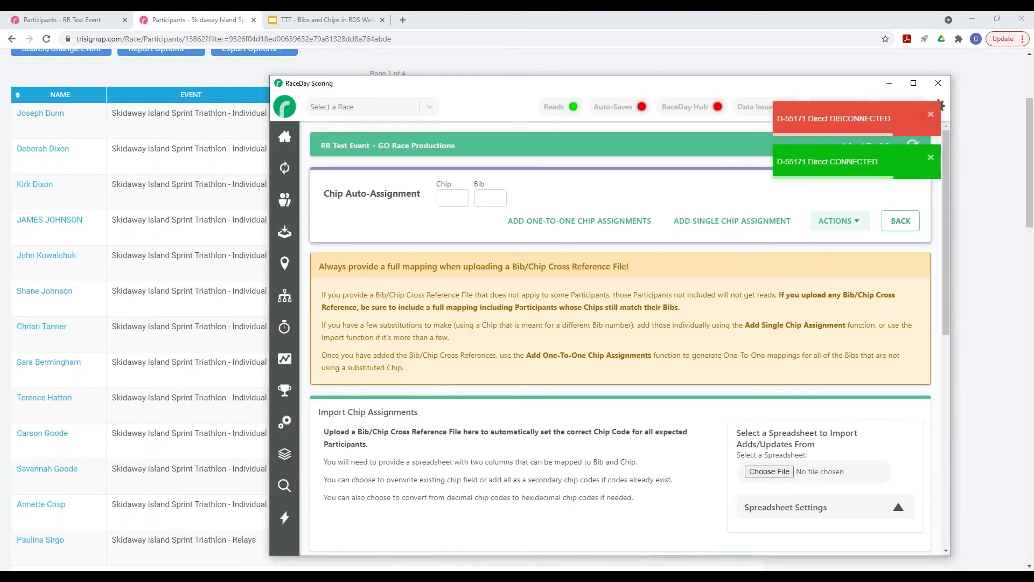
{"action": "left_click", "coordinate": [859, 224]}
{"action": "left_click", "coordinate": [728, 263]}
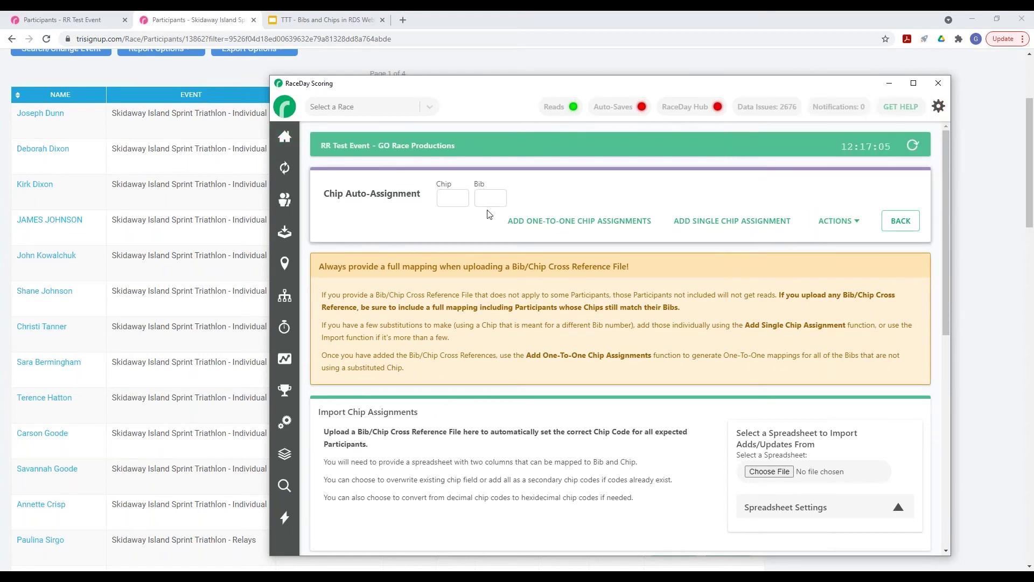
Step: Clear only the chips for all Test 5K and Test 10K participants, and also delete the current race cross reference table
{"action": "left_click", "coordinate": [901, 221]}
{"action": "left_click", "coordinate": [903, 238]}
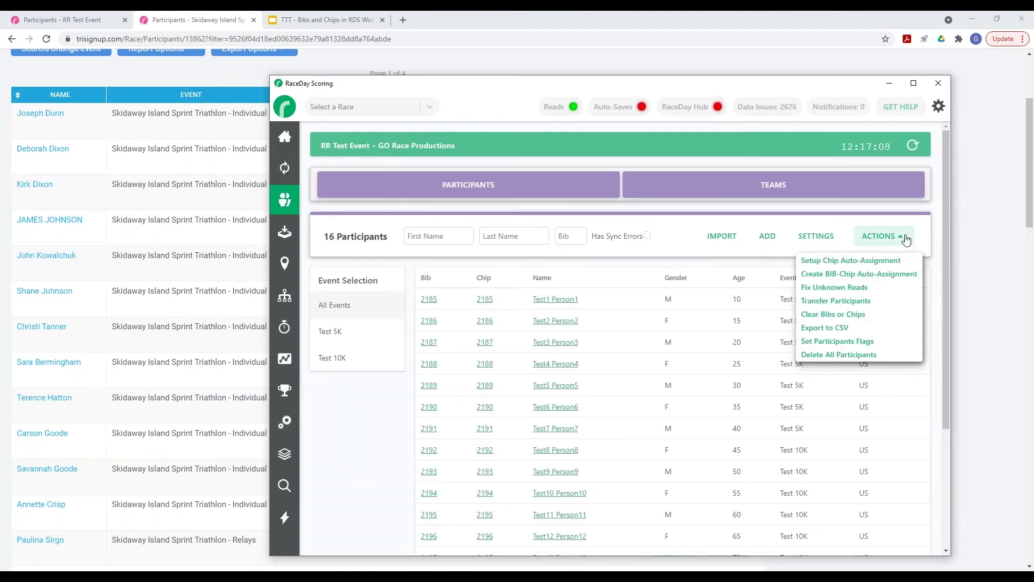
{"action": "left_click", "coordinate": [827, 319]}
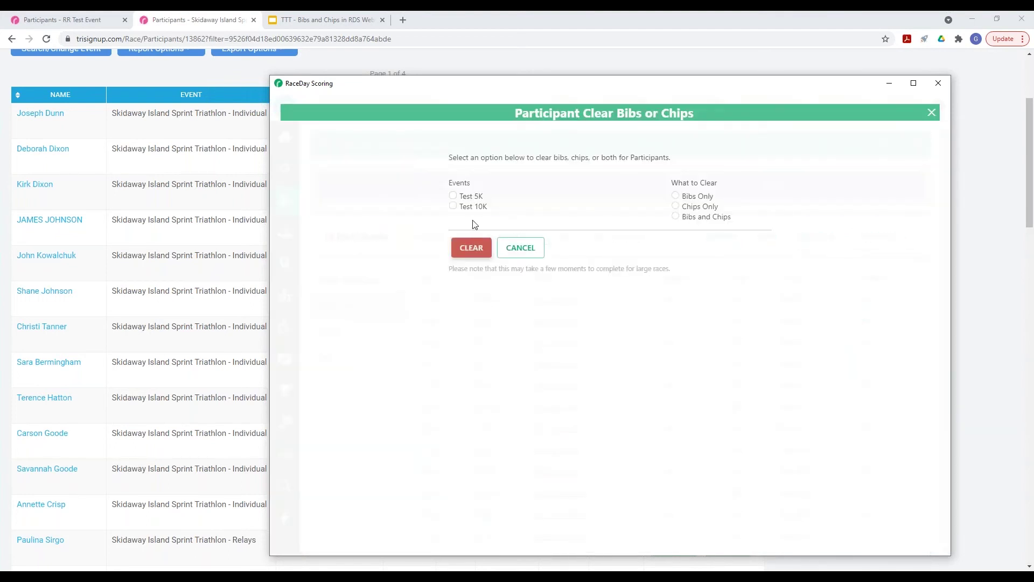
{"action": "left_click", "coordinate": [454, 207]}
{"action": "left_click", "coordinate": [676, 207]}
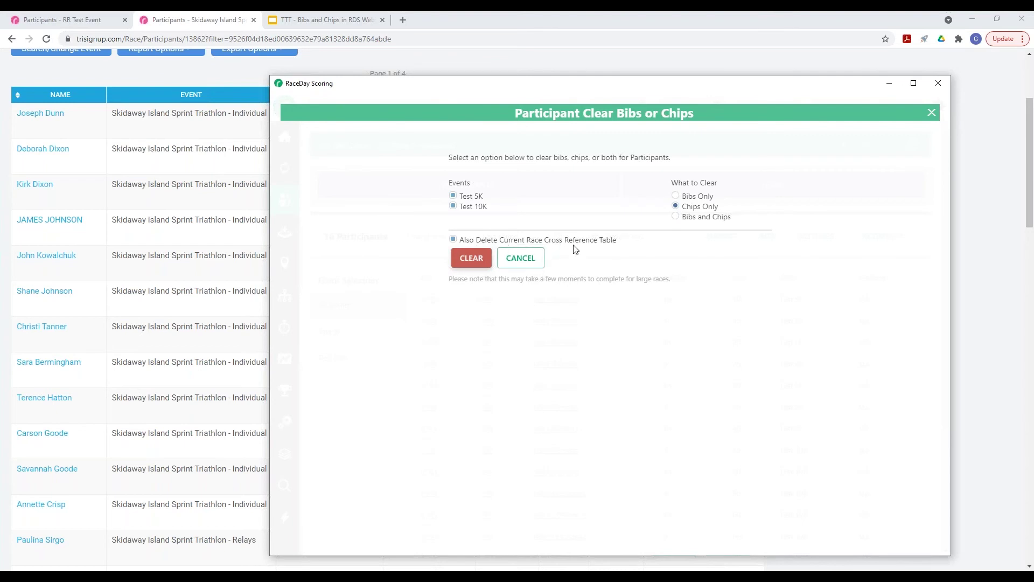
{"action": "left_click", "coordinate": [472, 258]}
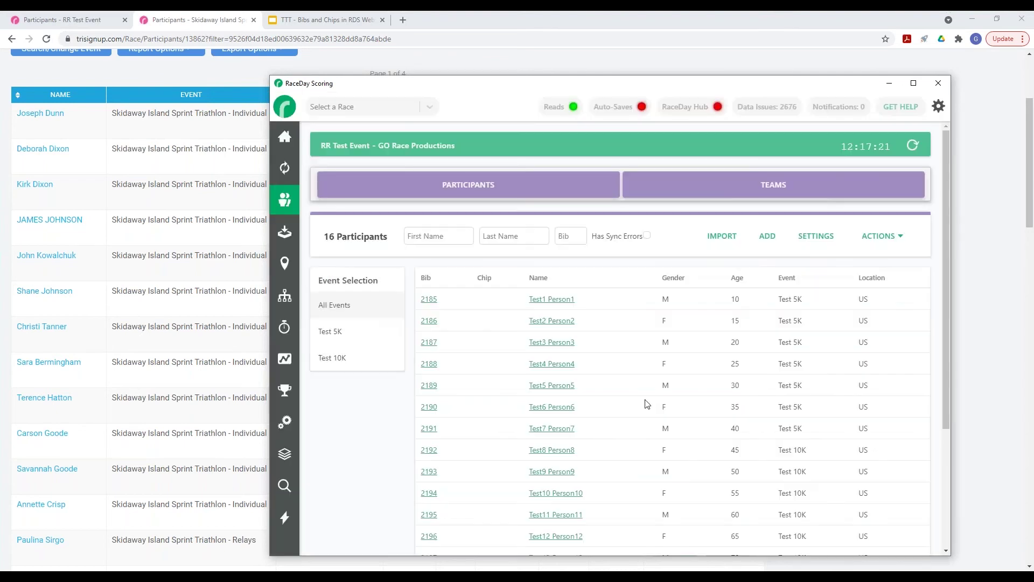
Step: Check the chip column in the participant list and the assignments in the chip auto-assignment setup
{"action": "left_click_drag", "start_coordinate": [490, 301], "coordinate": [502, 463]}
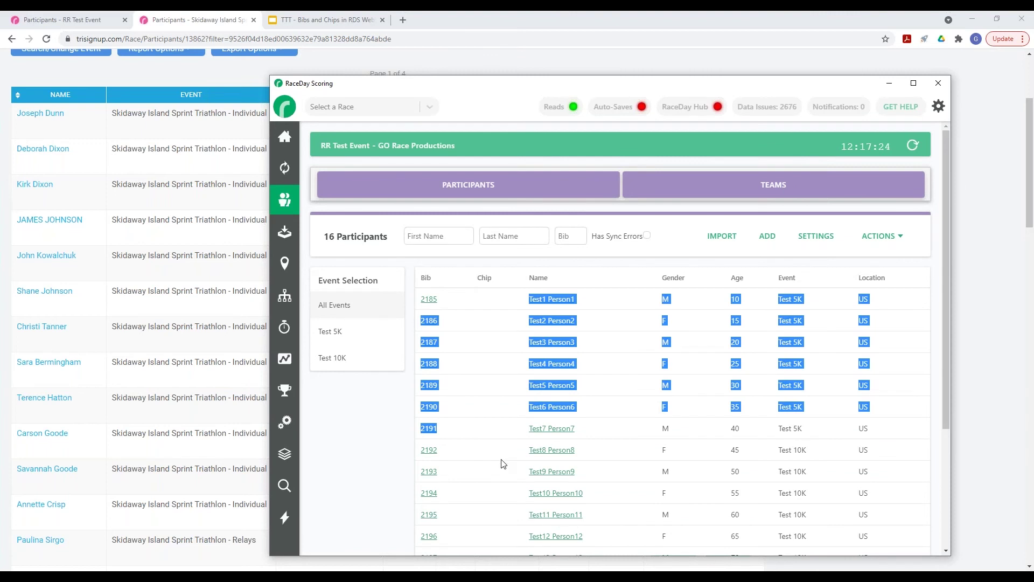
{"action": "left_click", "coordinate": [343, 474]}
{"action": "left_click", "coordinate": [898, 240]}
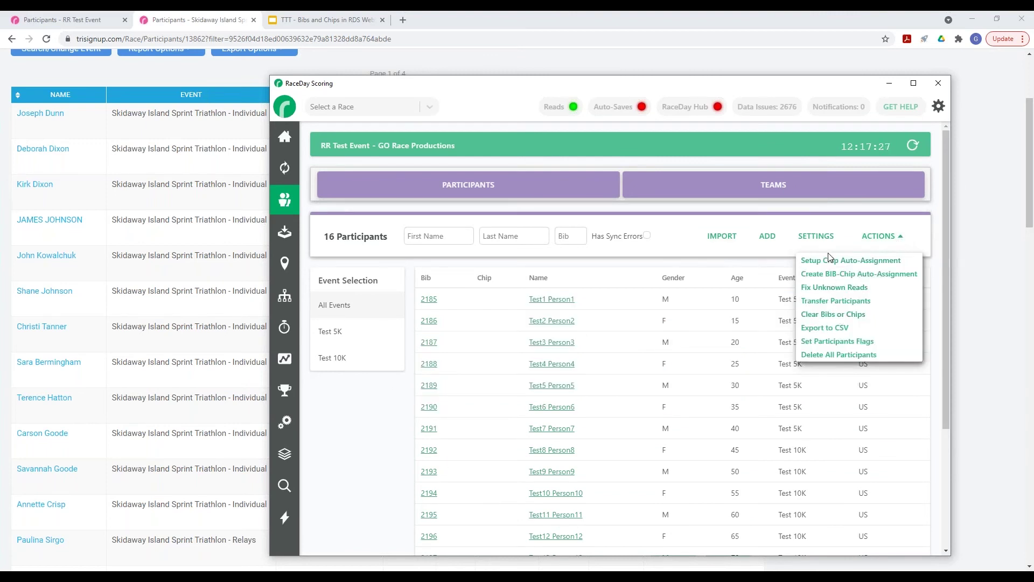
{"action": "left_click", "coordinate": [847, 260]}
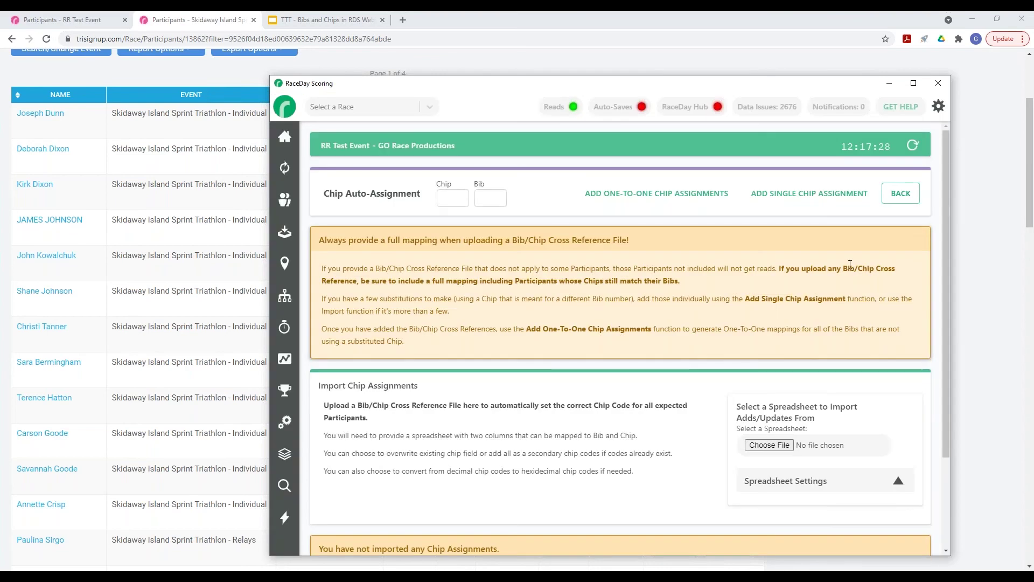
Step: Recalculate all scored reads from the race dashboard
{"action": "left_click", "coordinate": [285, 137]}
{"action": "left_click", "coordinate": [908, 311]}
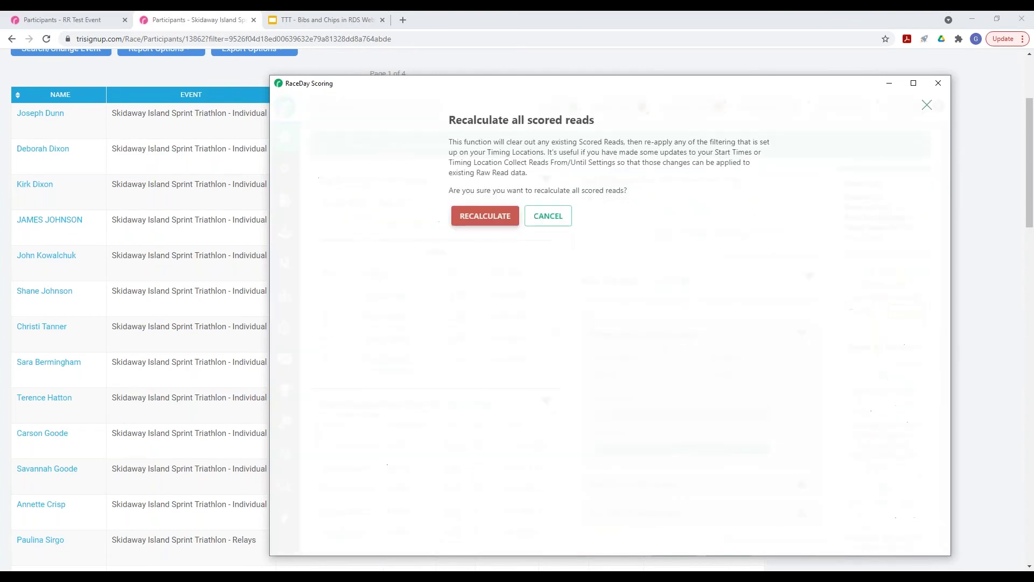
{"action": "left_click", "coordinate": [495, 218]}
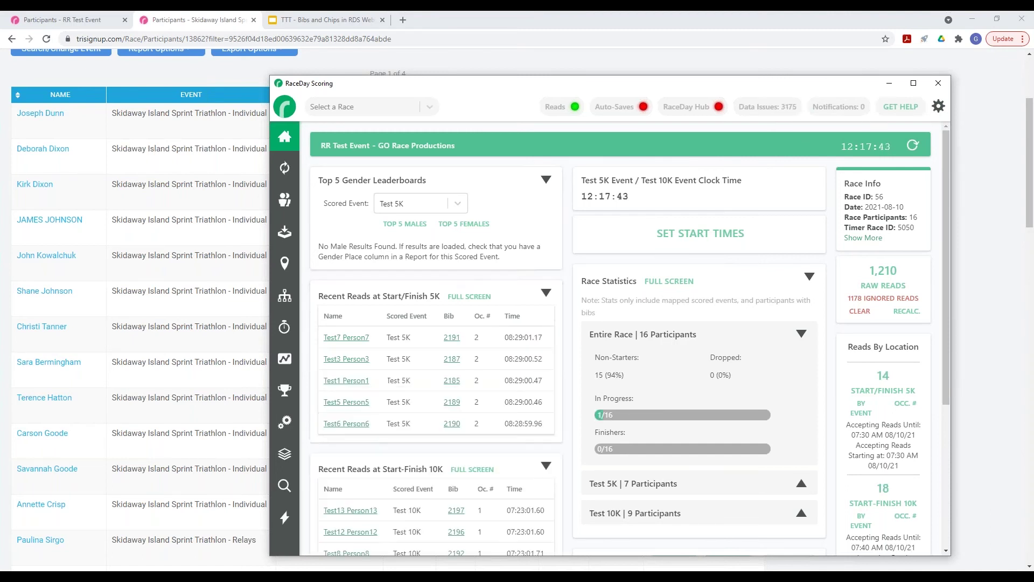
Step: Import chip auto-assignments from Test-bibchipfileRDS, mapping the chip and bib columns without converting chip codes to hexadecimal
{"action": "left_click", "coordinate": [285, 200]}
{"action": "left_click", "coordinate": [871, 239]}
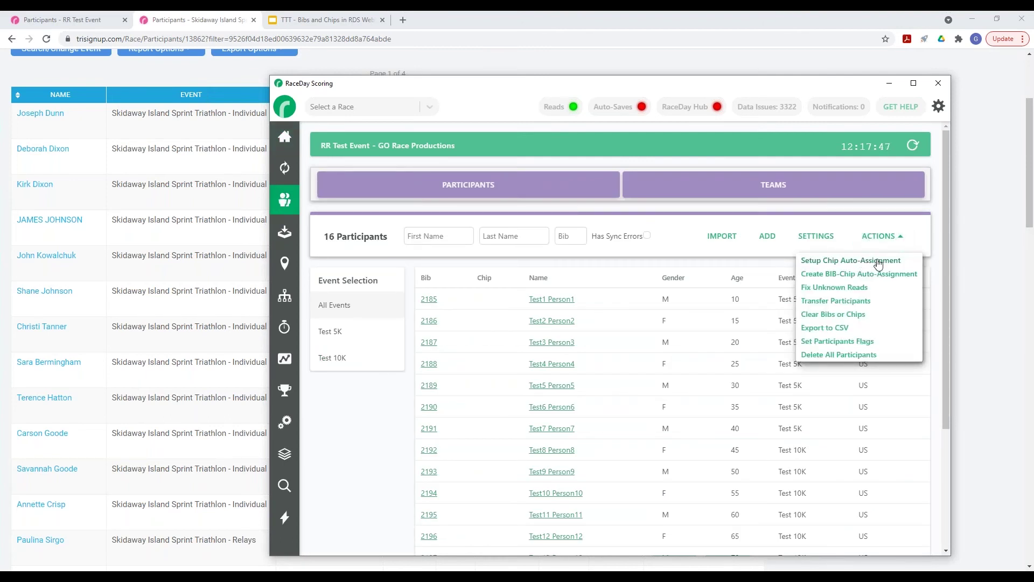
{"action": "left_click", "coordinate": [868, 263]}
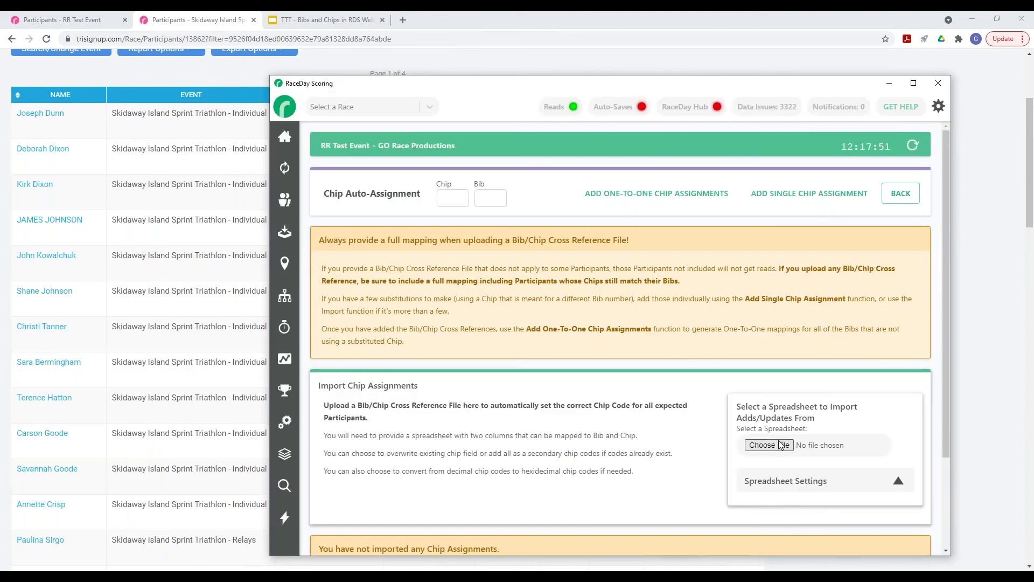
{"action": "left_click", "coordinate": [782, 446]}
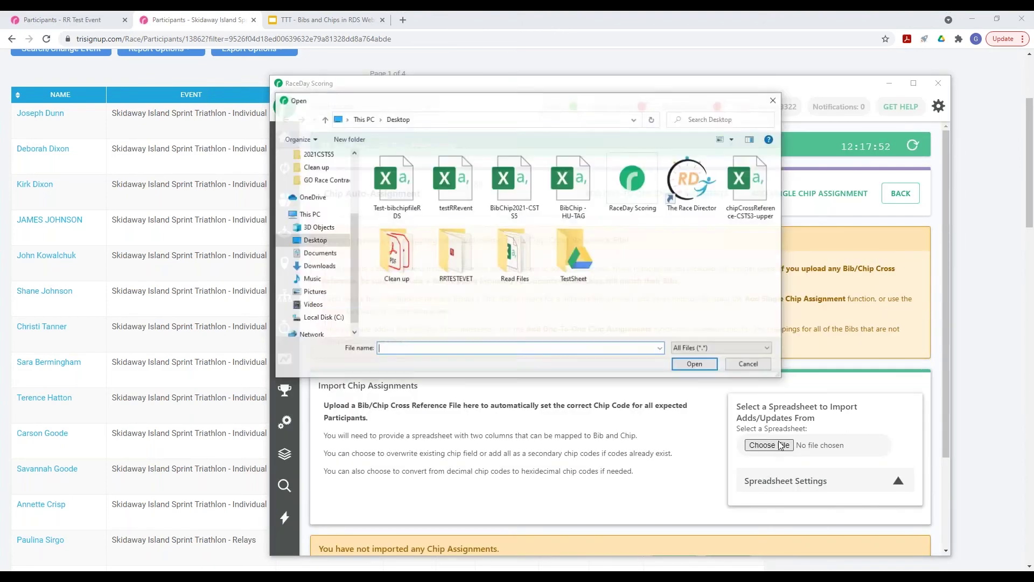
{"action": "left_click", "coordinate": [405, 189]}
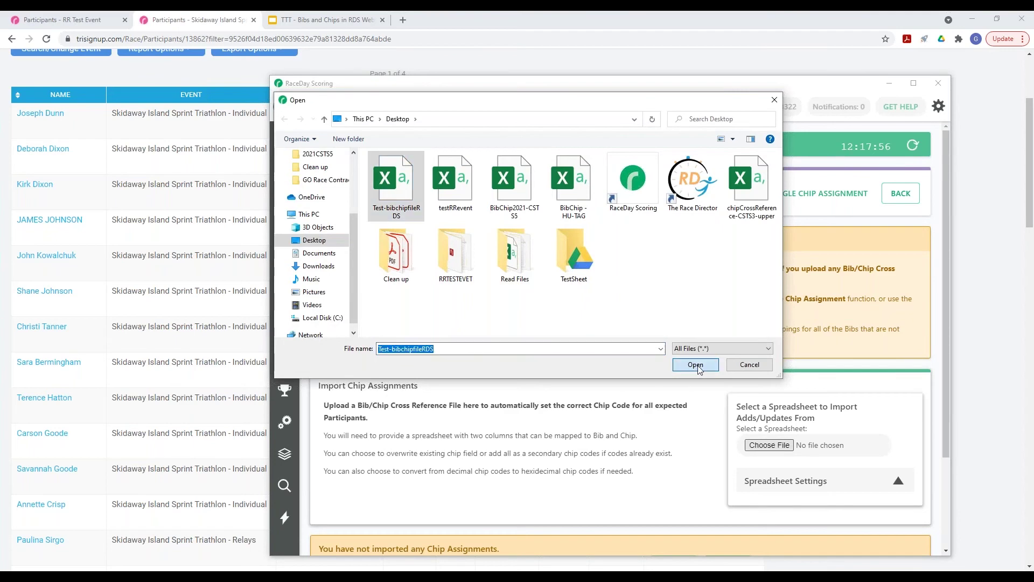
{"action": "left_click", "coordinate": [696, 366]}
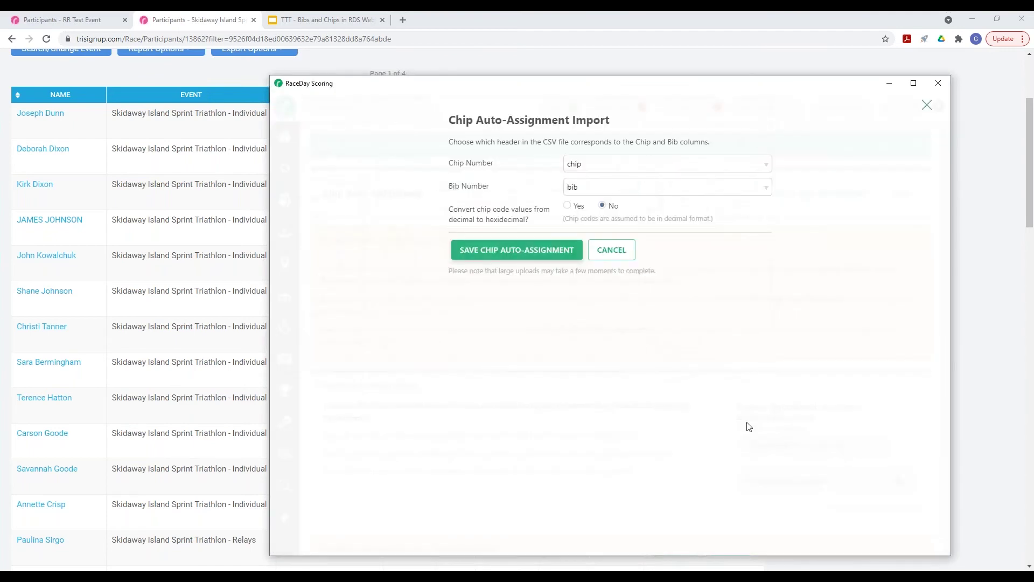
{"action": "left_click", "coordinate": [539, 251]}
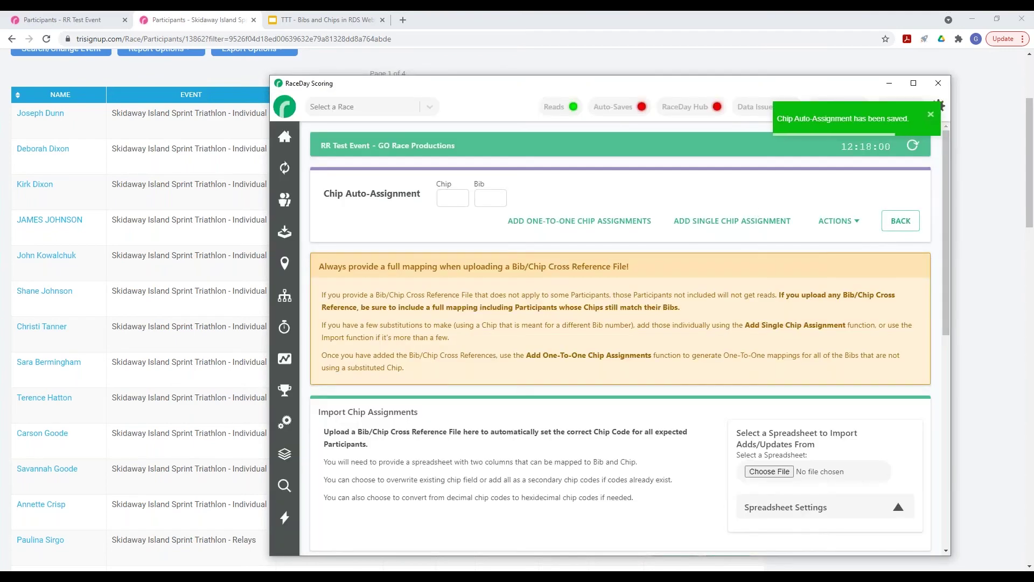
Step: Review the imported bib and chip pairs on both pages of the chip auto-assignment list
{"action": "scroll", "coordinate": [646, 310], "scroll_direction": "down", "scroll_amount": 9}
{"action": "scroll", "coordinate": [488, 369], "scroll_direction": "up", "scroll_amount": 1}
{"action": "scroll", "coordinate": [488, 369], "scroll_direction": "down", "scroll_amount": 1}
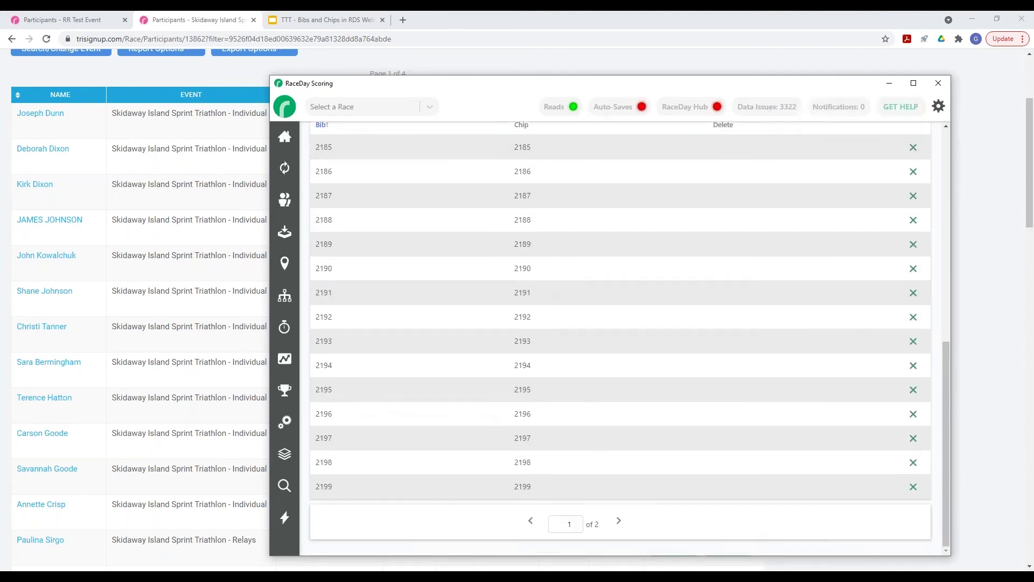
{"action": "left_click", "coordinate": [619, 521]}
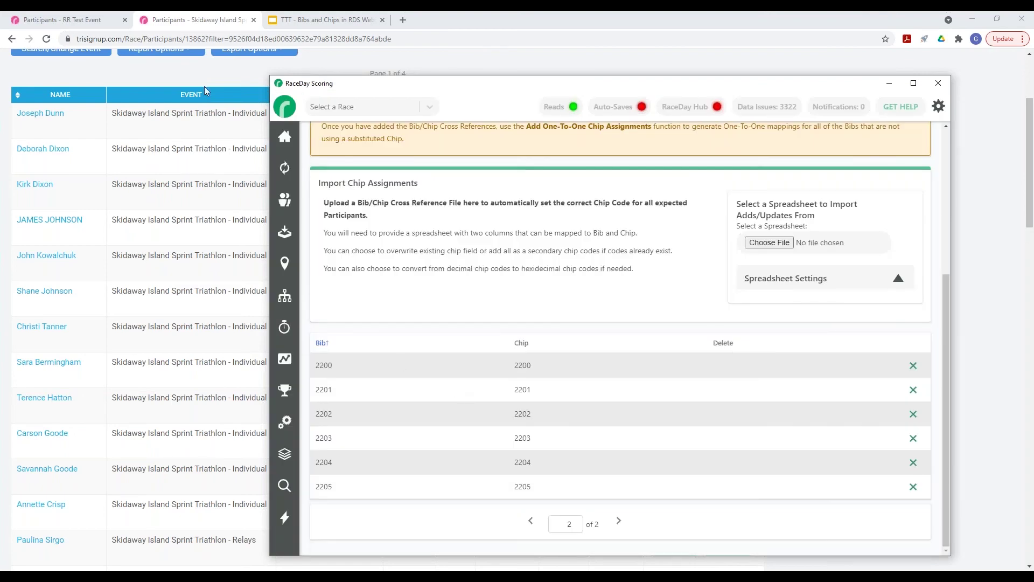
Step: Review the leaderboards, recent reads and race statistics on the race dashboard
{"action": "left_click", "coordinate": [279, 137]}
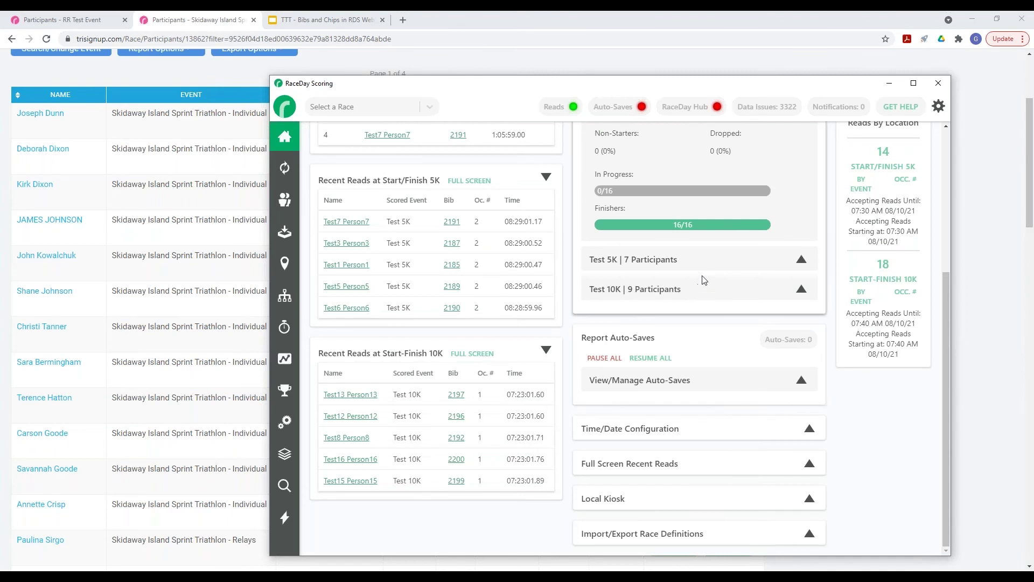
{"action": "scroll", "coordinate": [533, 393], "scroll_direction": "up", "scroll_amount": 1}
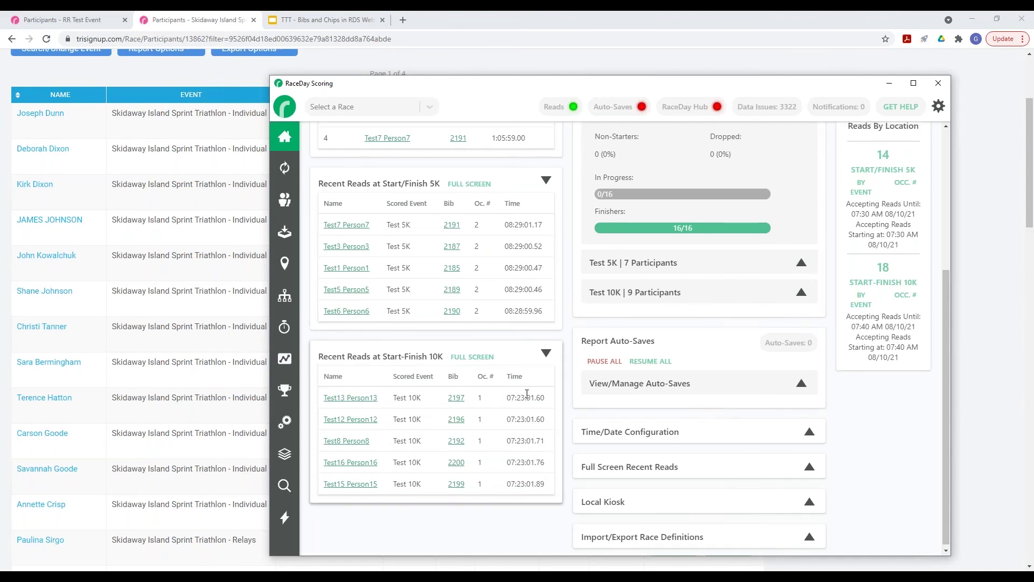
{"action": "scroll", "coordinate": [527, 394], "scroll_direction": "up", "scroll_amount": 3}
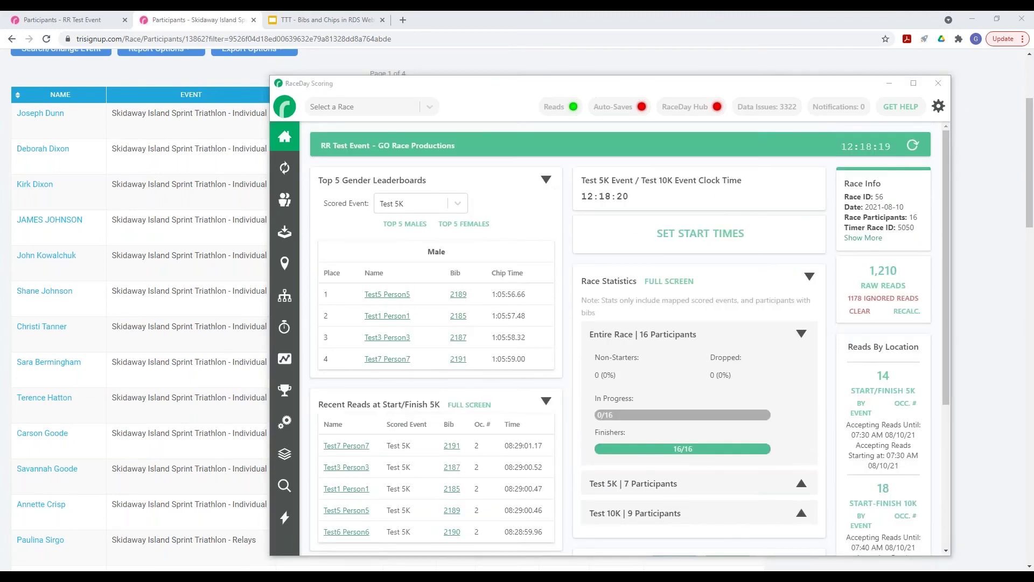
{"action": "left_click", "coordinate": [833, 262]}
{"action": "scroll", "coordinate": [832, 221], "scroll_direction": "down", "scroll_amount": 5}
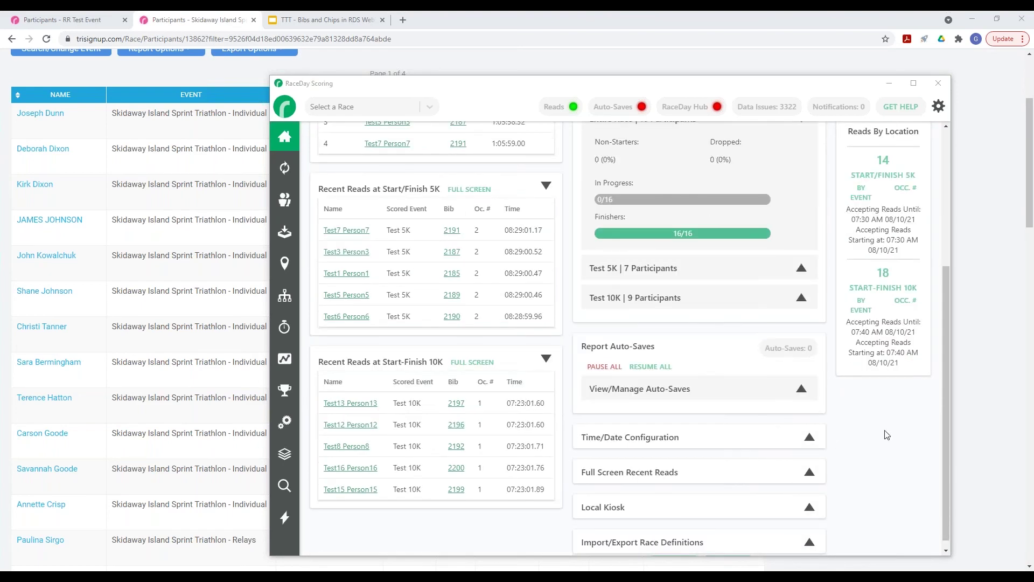
{"action": "scroll", "coordinate": [886, 433], "scroll_direction": "up", "scroll_amount": 3}
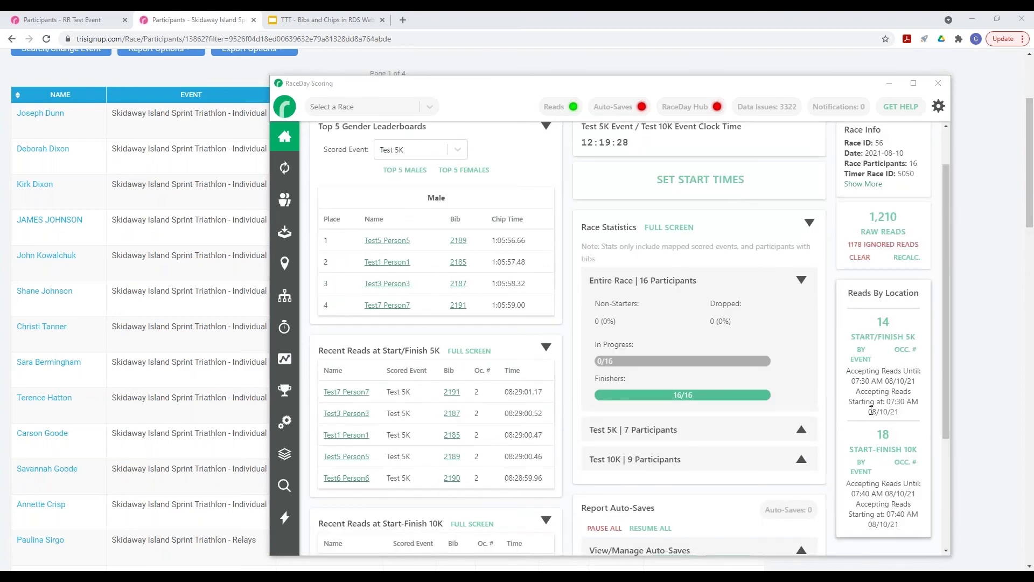
{"action": "scroll", "coordinate": [848, 418], "scroll_direction": "up", "scroll_amount": 1}
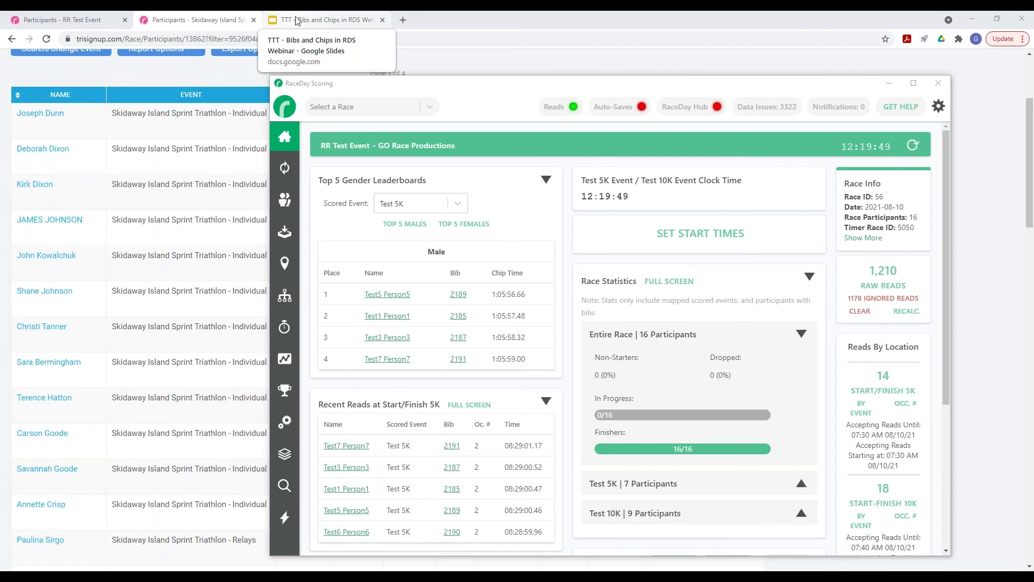
{"action": "left_click_drag", "start_coordinate": [502, 105], "coordinate": [501, 92]}
{"action": "left_click", "coordinate": [507, 105]}
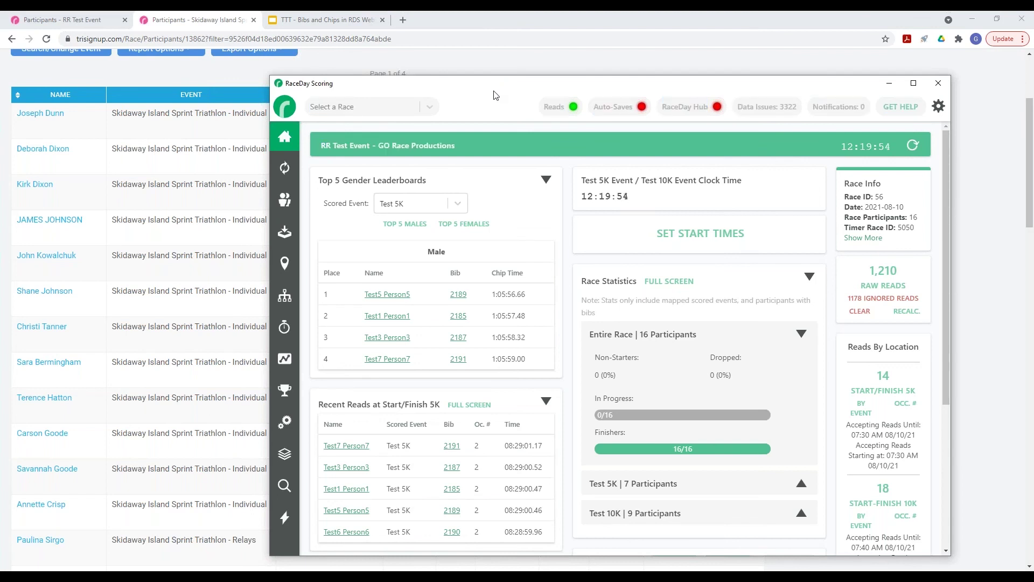
{"action": "left_click_drag", "start_coordinate": [501, 84], "coordinate": [499, 47]}
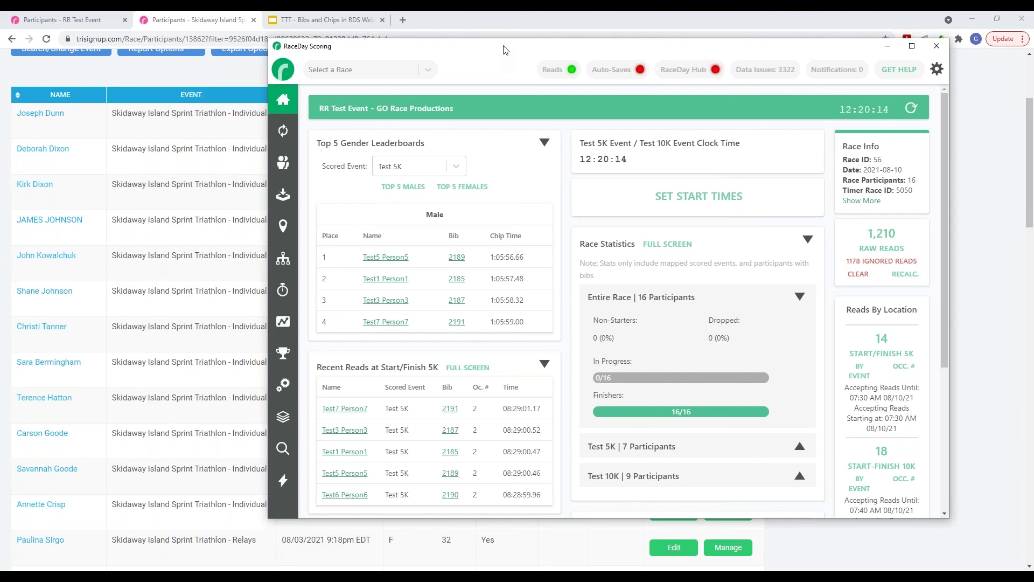
{"action": "left_click_drag", "start_coordinate": [504, 51], "coordinate": [504, 61]}
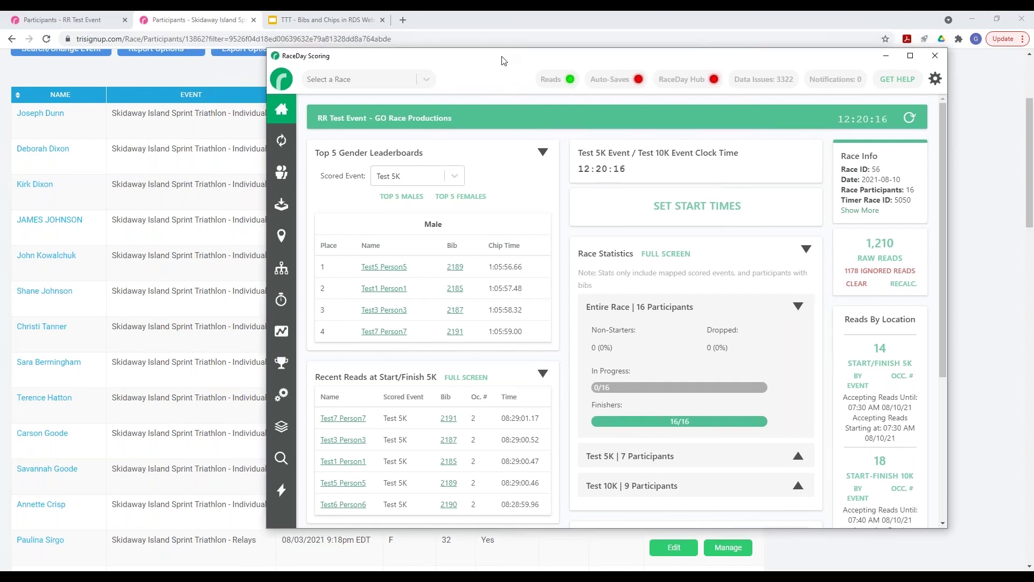